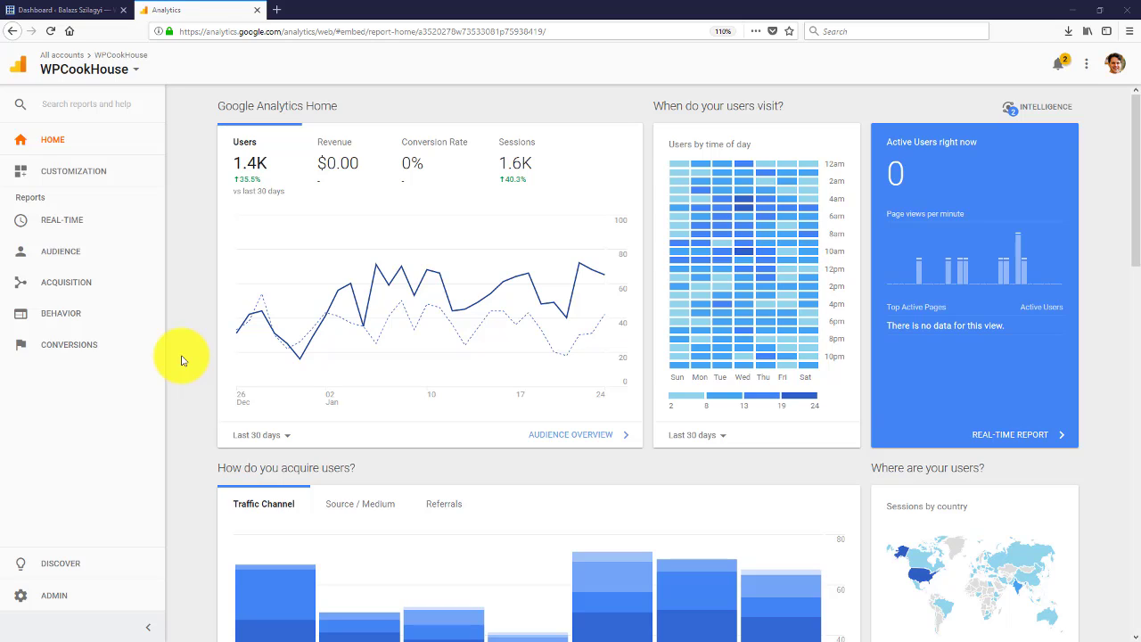
Open the Google Analytics administration area and start creating a new property in the current account
{"action": "left_click", "coordinate": [55, 10]}
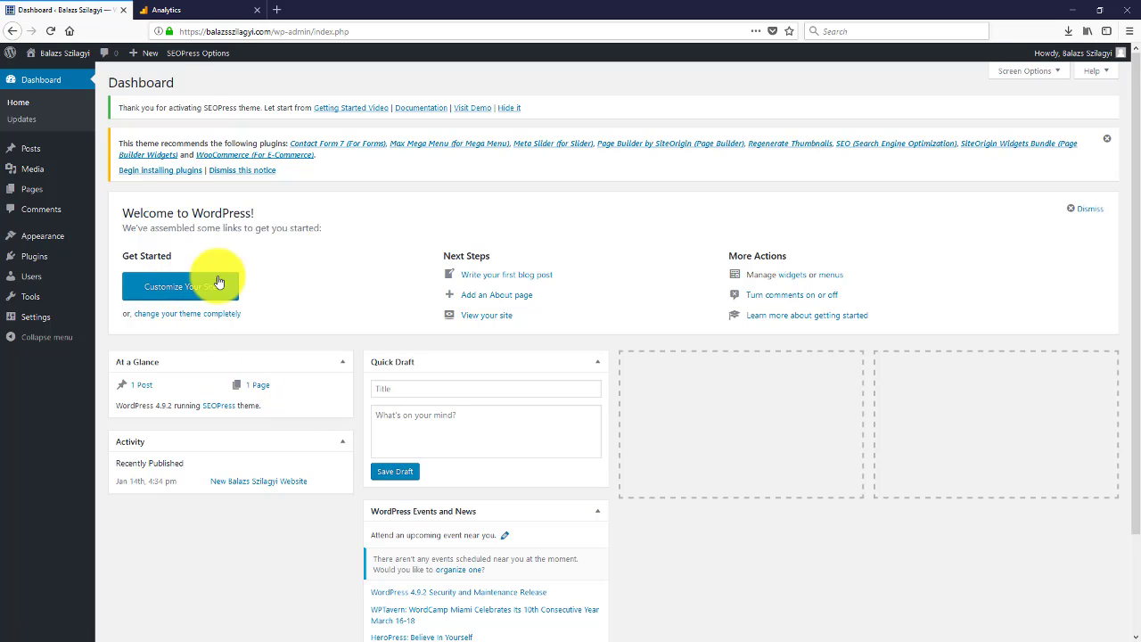
{"action": "left_click", "coordinate": [165, 9]}
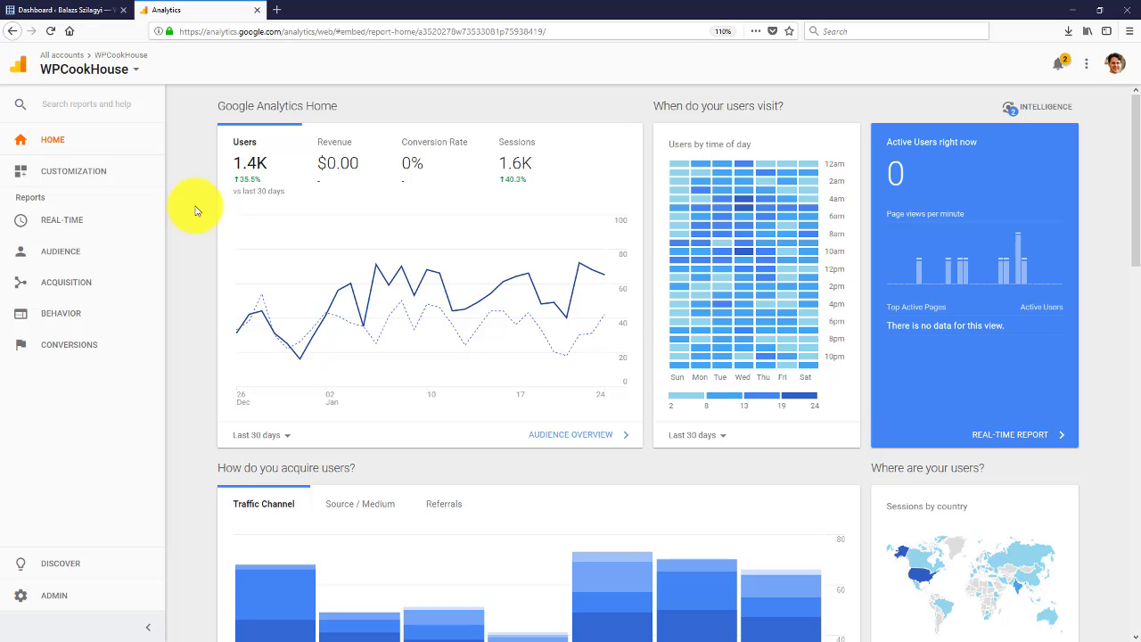
{"action": "left_click", "coordinate": [65, 599]}
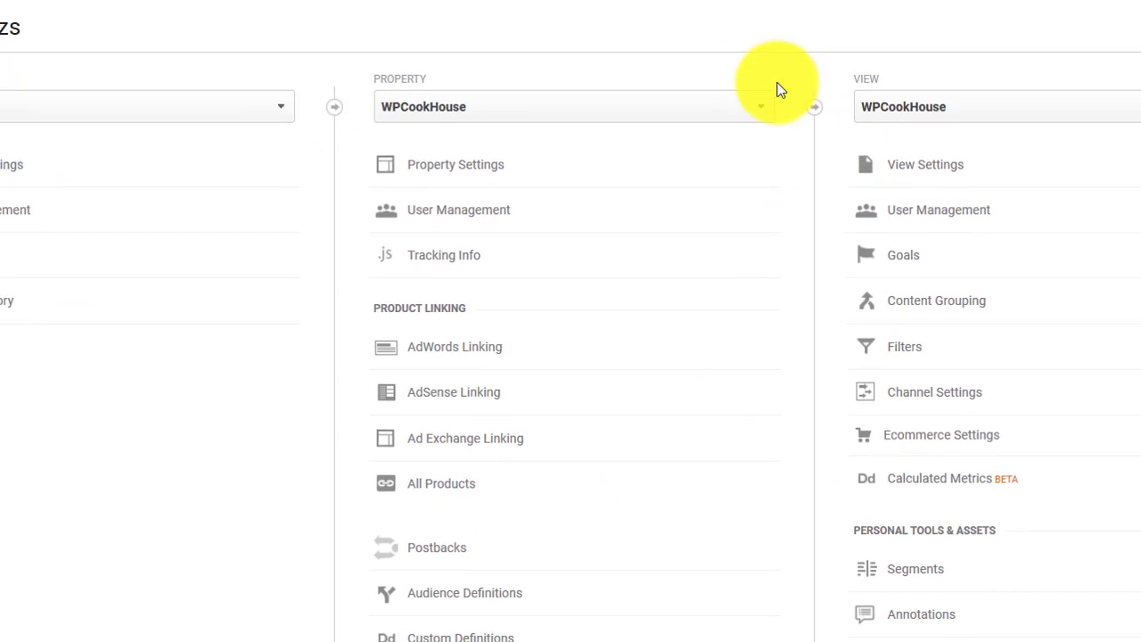
{"action": "left_click", "coordinate": [763, 106]}
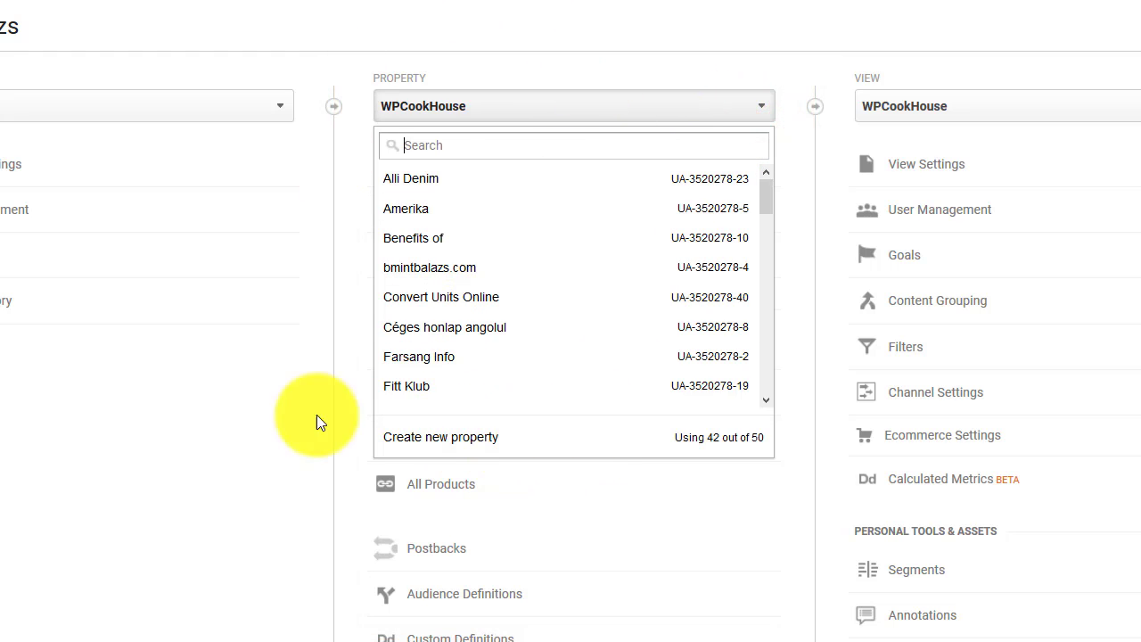
{"action": "left_click", "coordinate": [557, 57]}
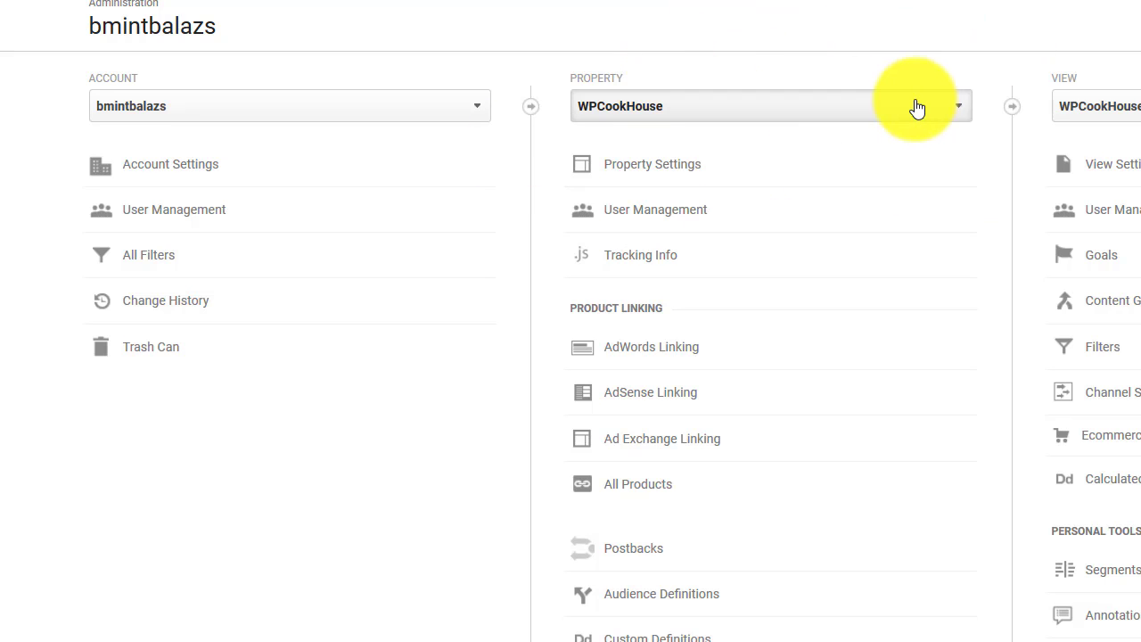
{"action": "left_click", "coordinate": [943, 108]}
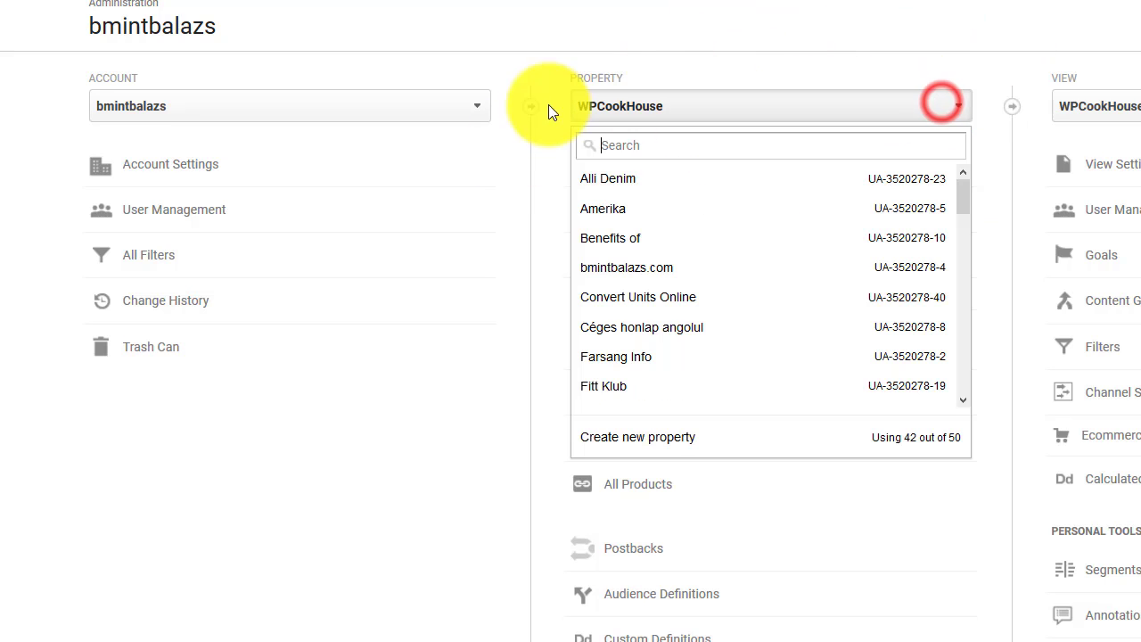
{"action": "left_click", "coordinate": [613, 436]}
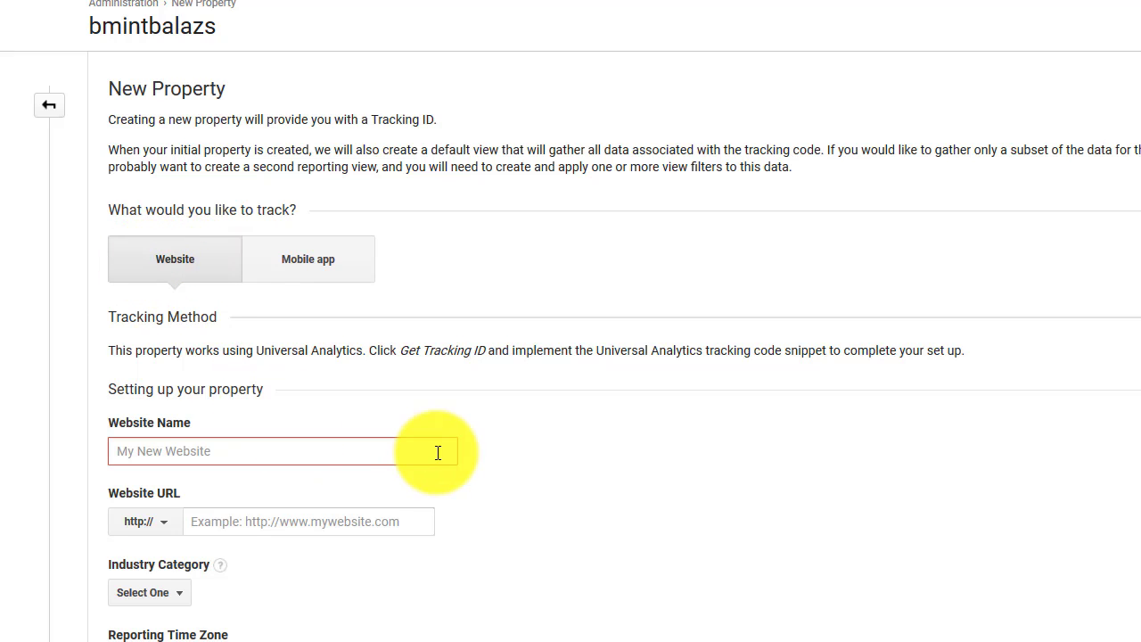
Enter the site owner's full name followed by "website" as the new property's website name
{"action": "scroll", "coordinate": [438, 453], "scroll_direction": "down", "scroll_amount": 3}
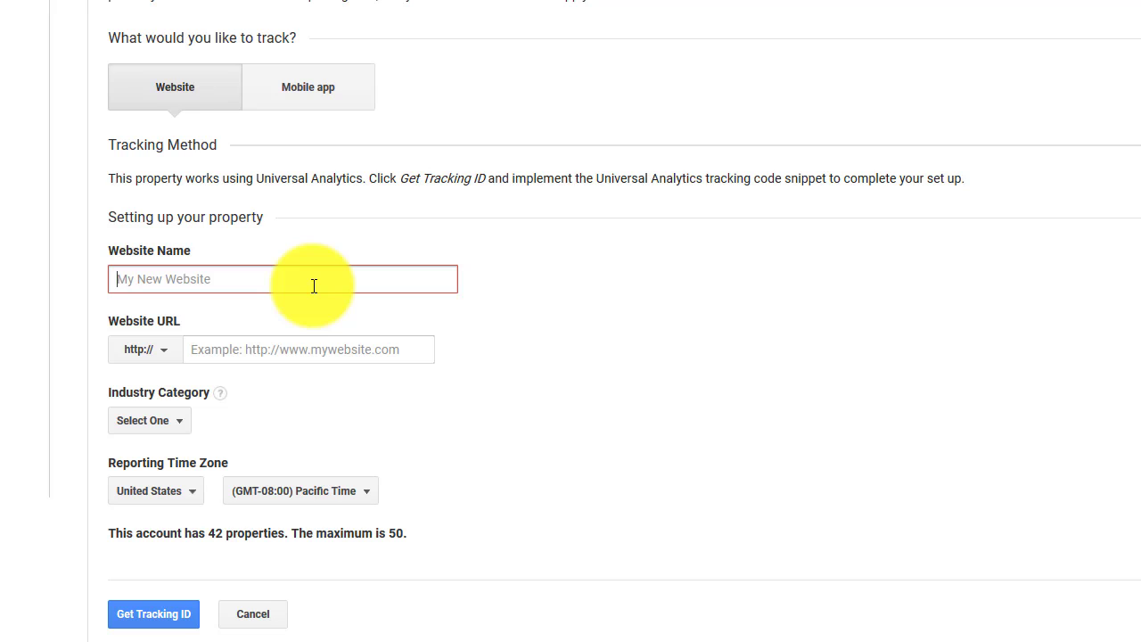
{"action": "type", "text": "Balazs"}
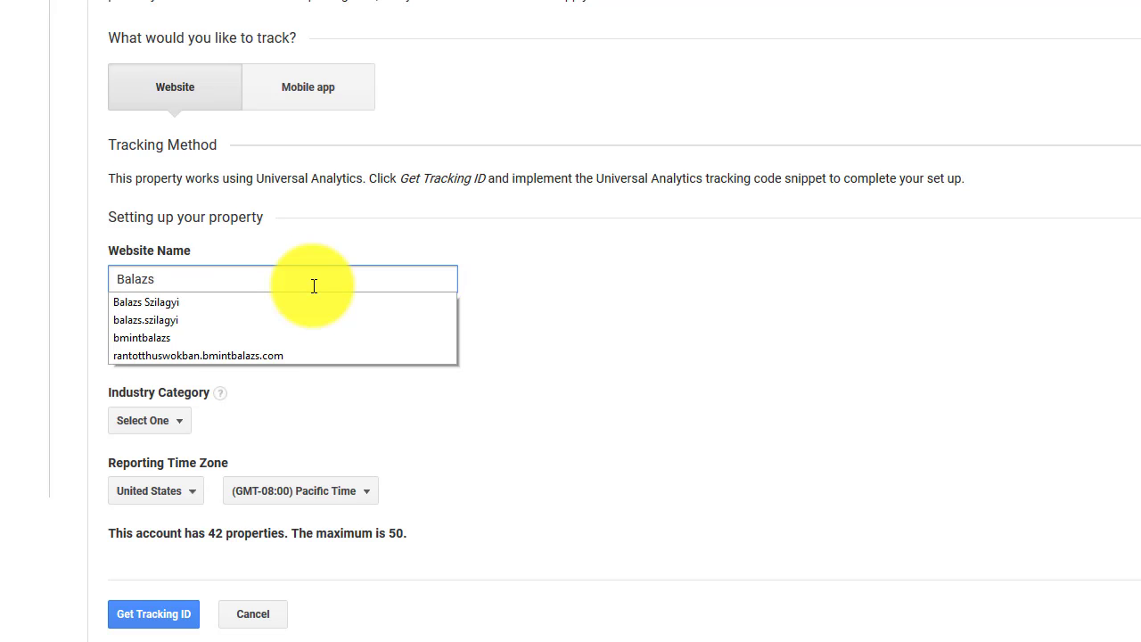
{"action": "key", "text": "Down"}
{"action": "key", "text": "Return"}
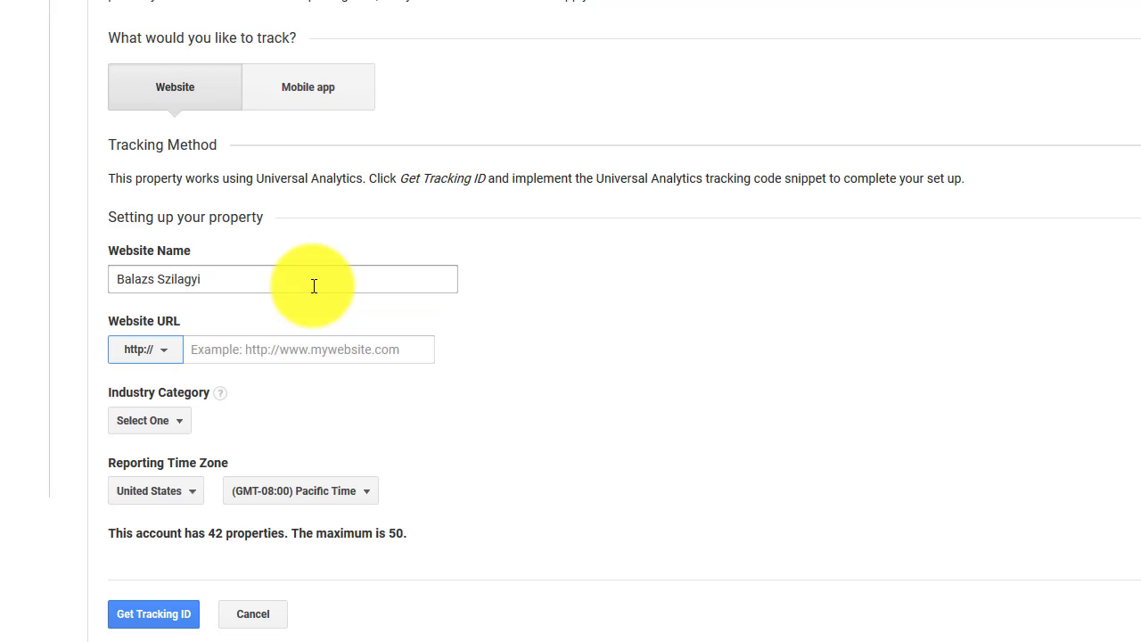
{"action": "left_click", "coordinate": [314, 285]}
{"action": "type", "text": "website"}
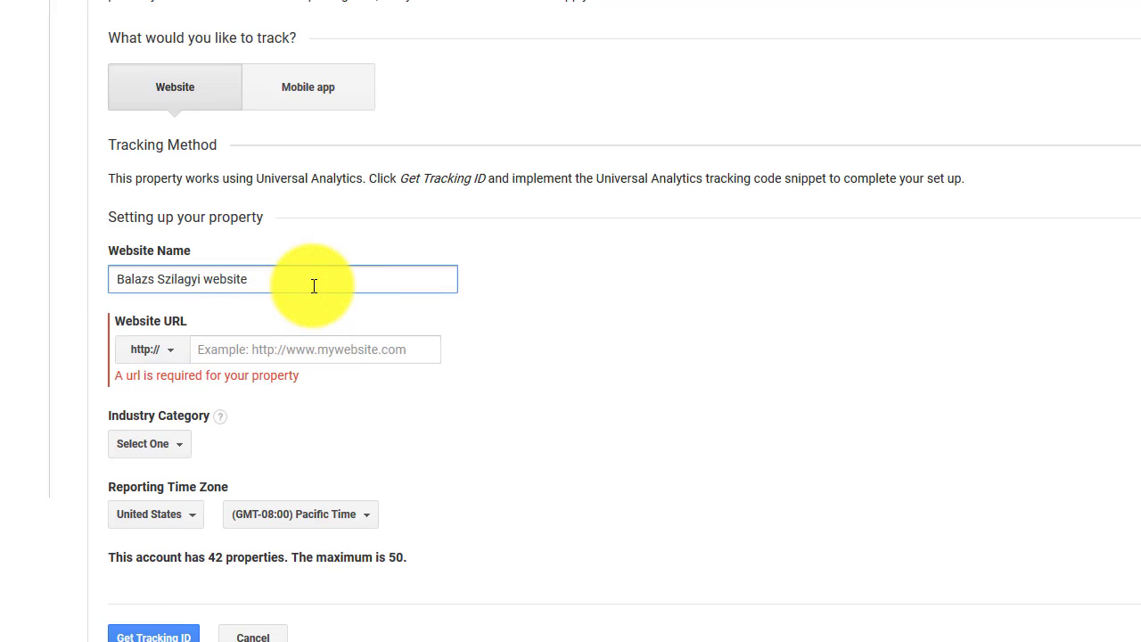
{"action": "left_click", "coordinate": [256, 348]}
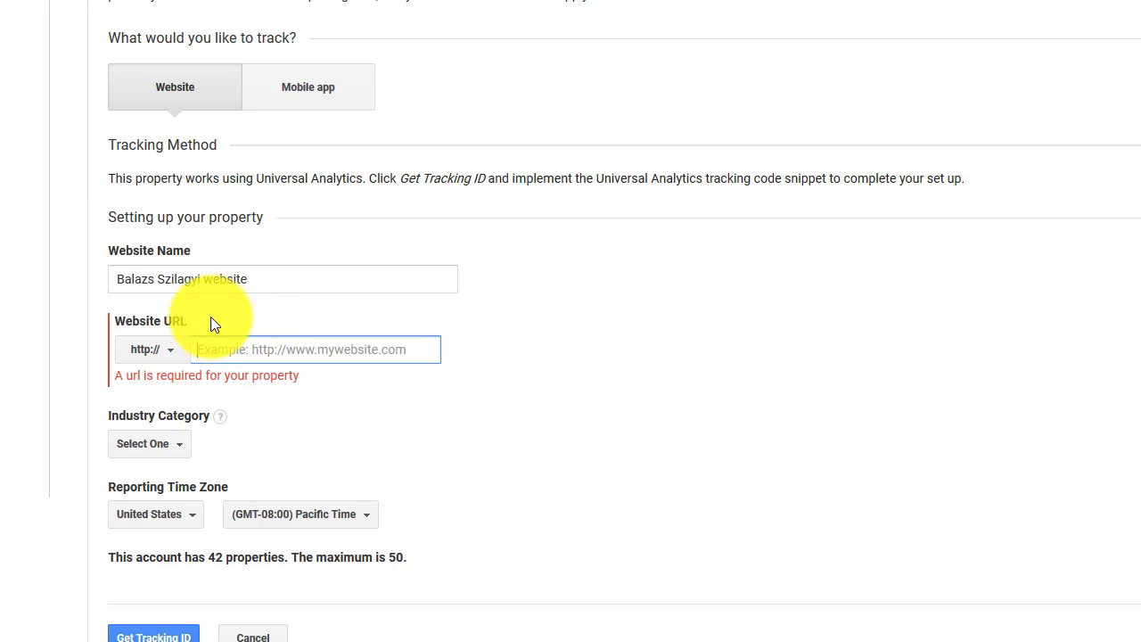
{"action": "left_click", "coordinate": [164, 351]}
{"action": "left_click", "coordinate": [180, 414]}
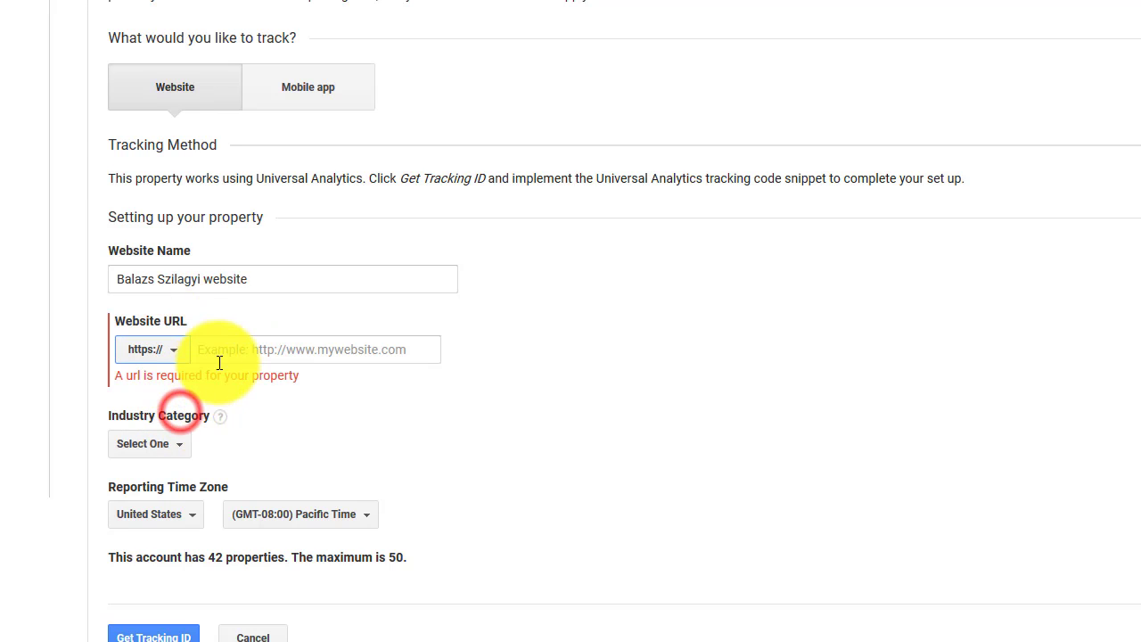
{"action": "left_click", "coordinate": [220, 360]}
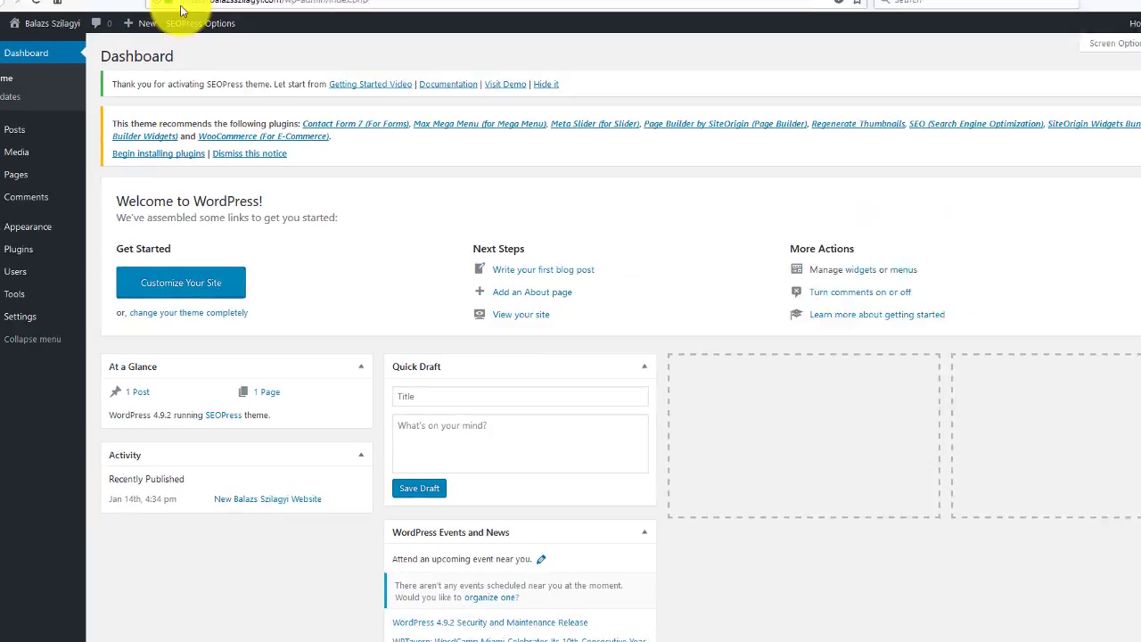
{"action": "left_click", "coordinate": [262, 30]}
{"action": "left_click_drag", "start_coordinate": [270, 31], "coordinate": [207, 40]}
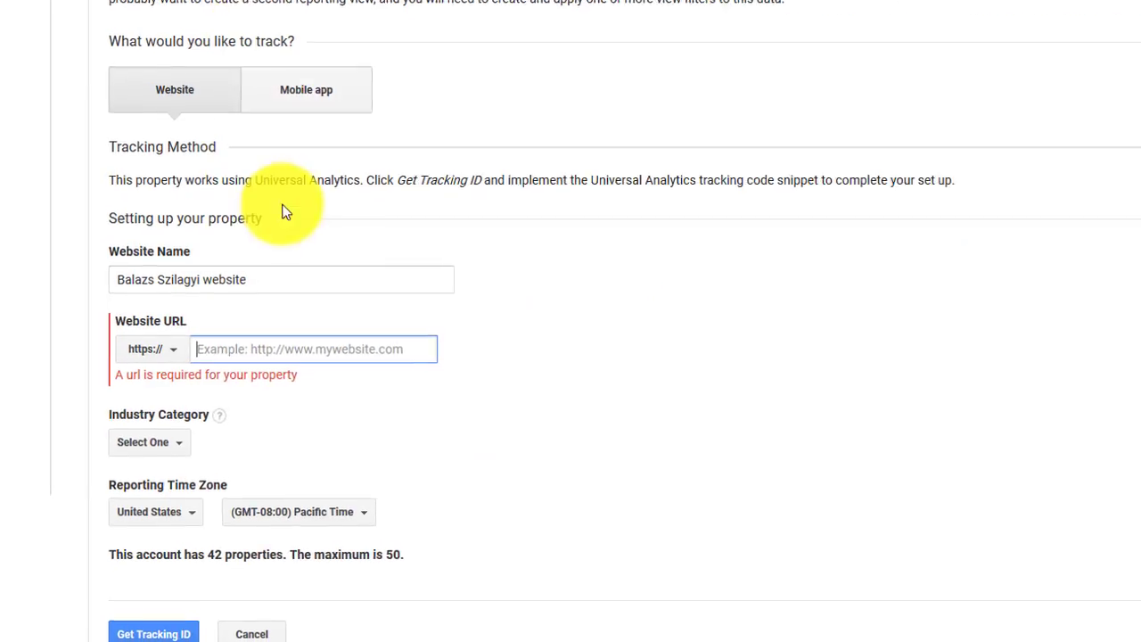
{"action": "type", "text": "balazsszilagyi.com"}
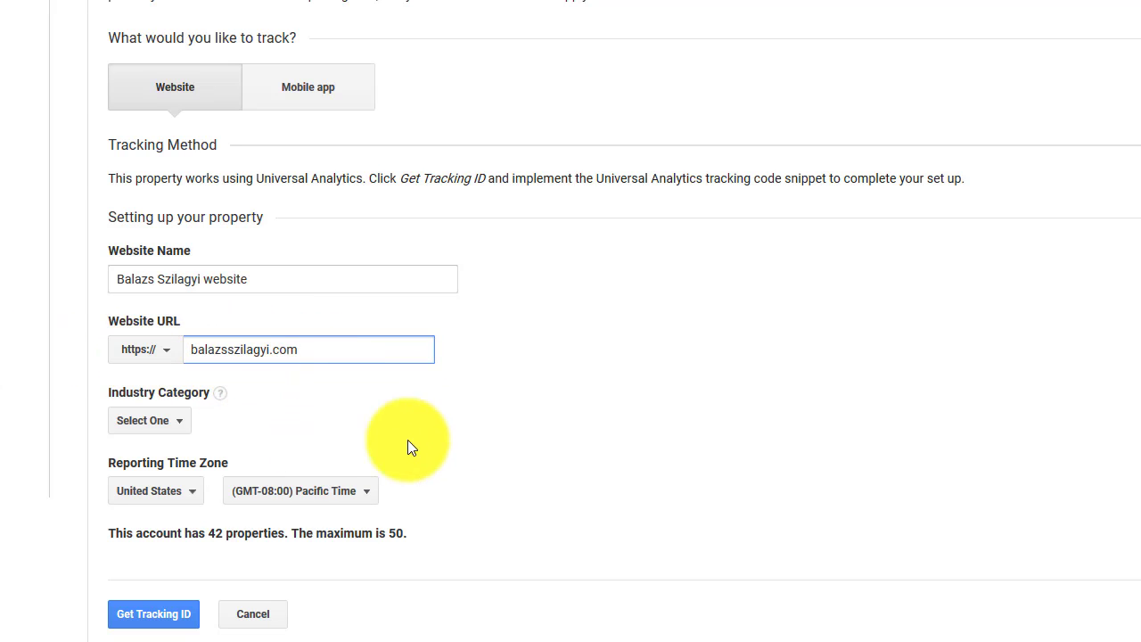
{"action": "left_click", "coordinate": [446, 428]}
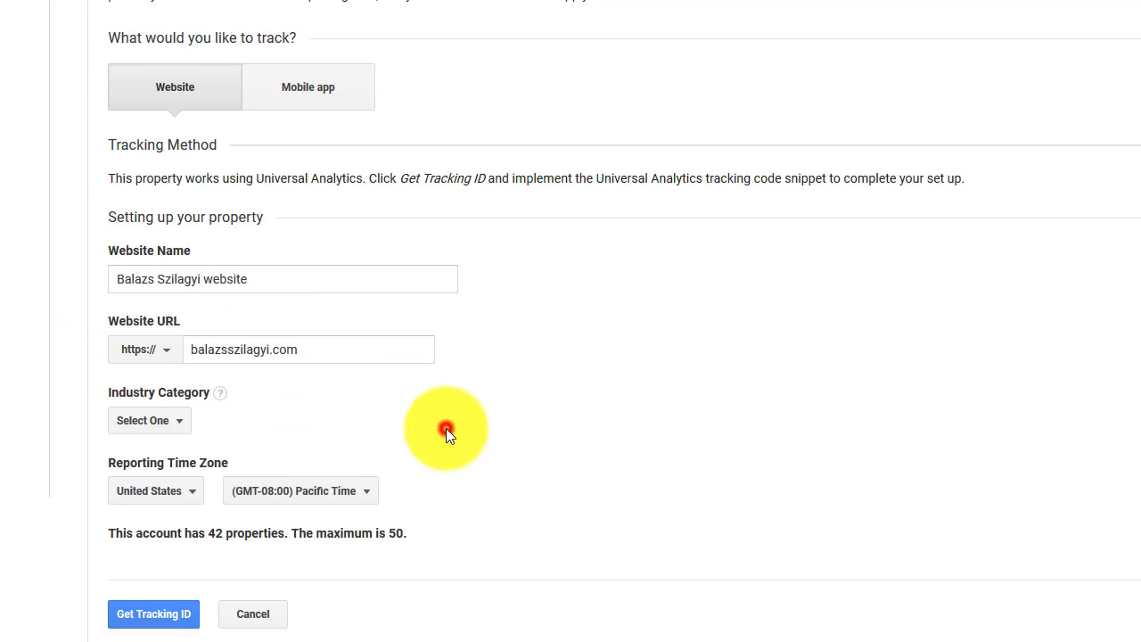
Set the industry category to Other and the reporting time zone to (GMT-05:00) Eastern Time
{"action": "left_click", "coordinate": [166, 426]}
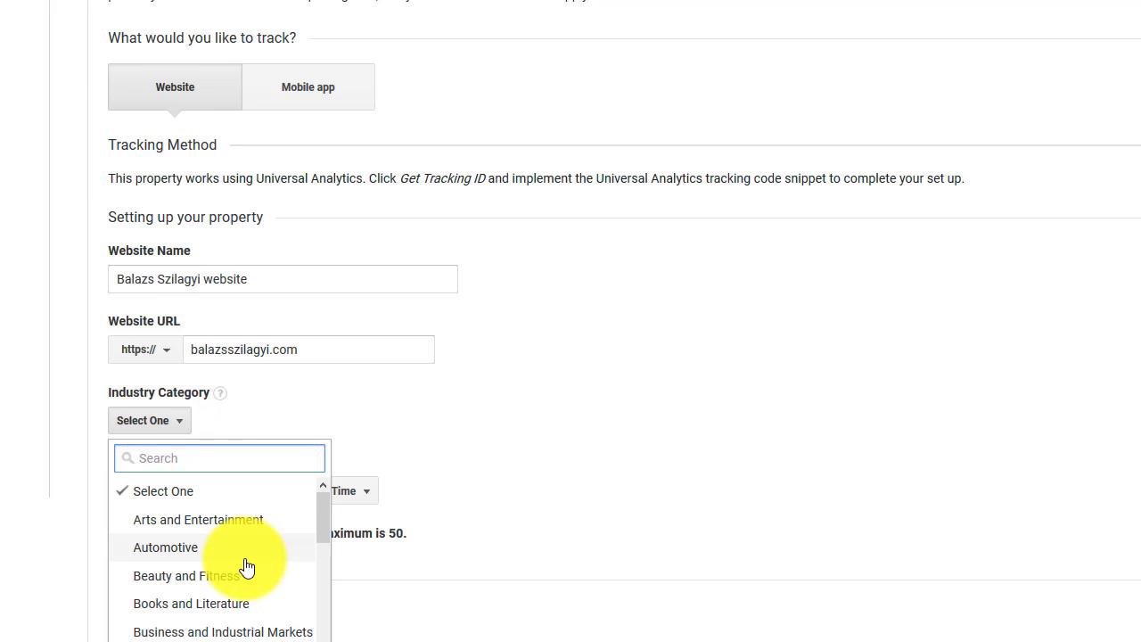
{"action": "scroll", "coordinate": [247, 568], "scroll_direction": "down", "scroll_amount": 10}
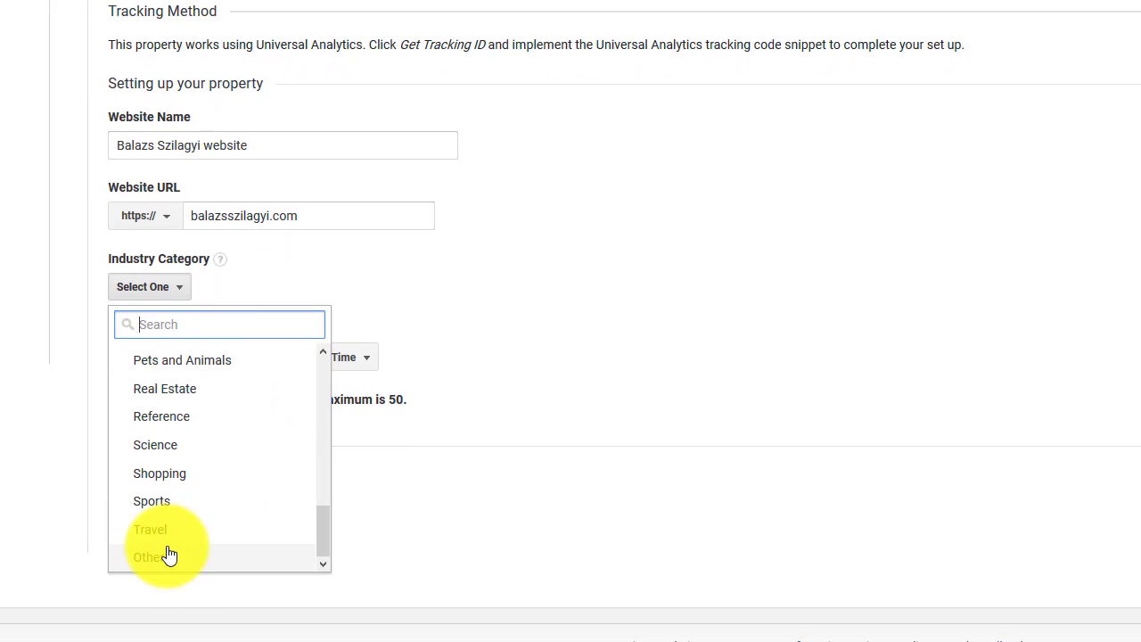
{"action": "left_click", "coordinate": [181, 557]}
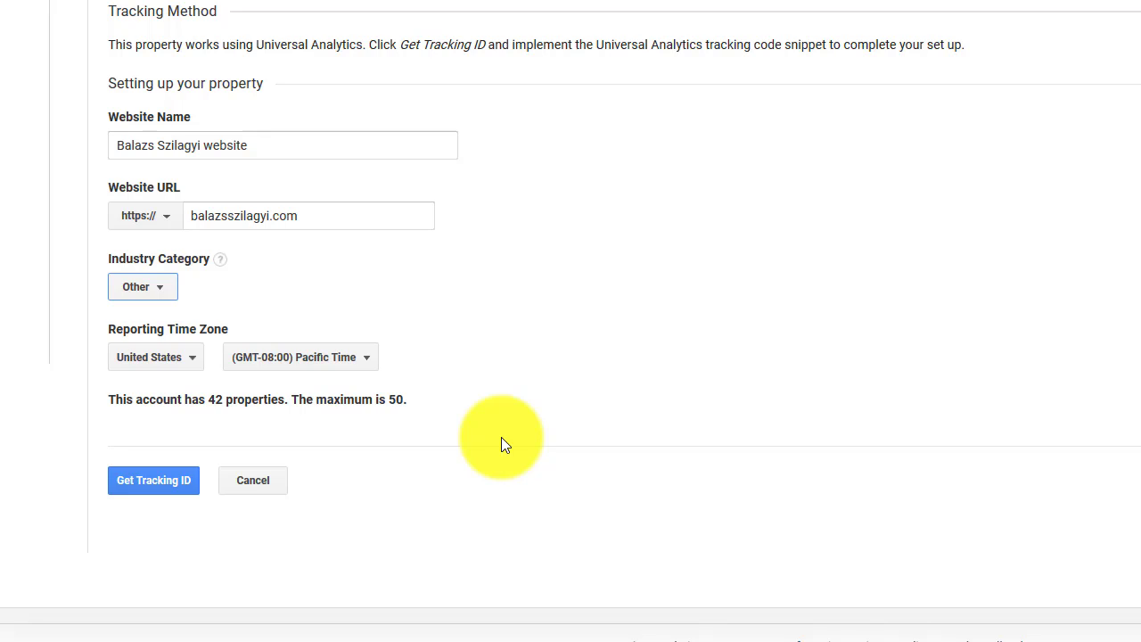
{"action": "left_click", "coordinate": [365, 360]}
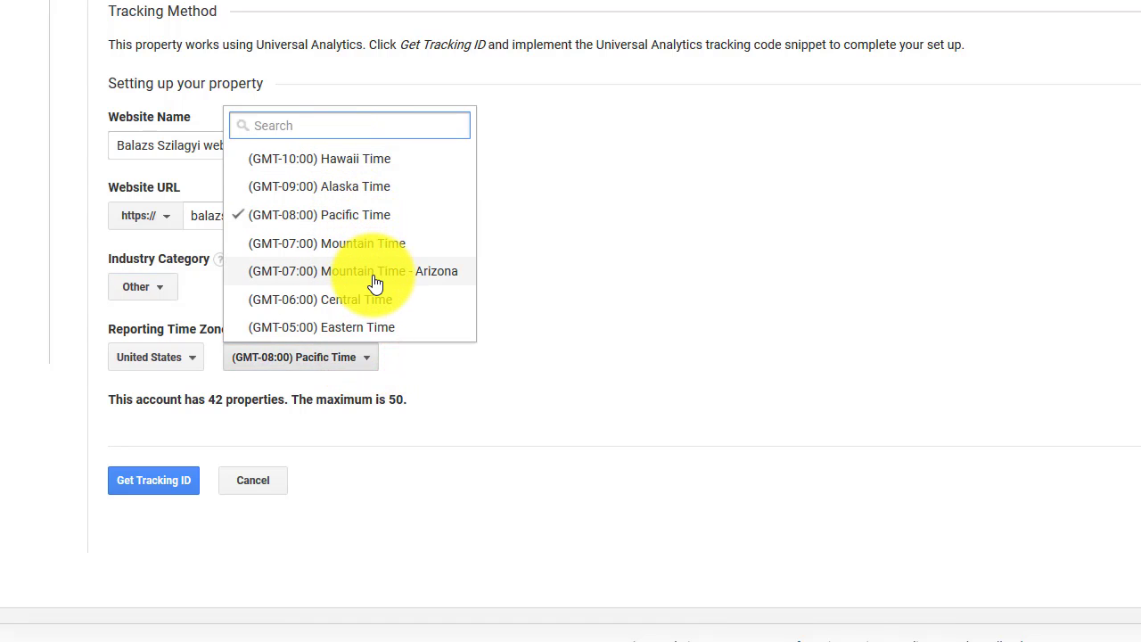
{"action": "left_click", "coordinate": [344, 327]}
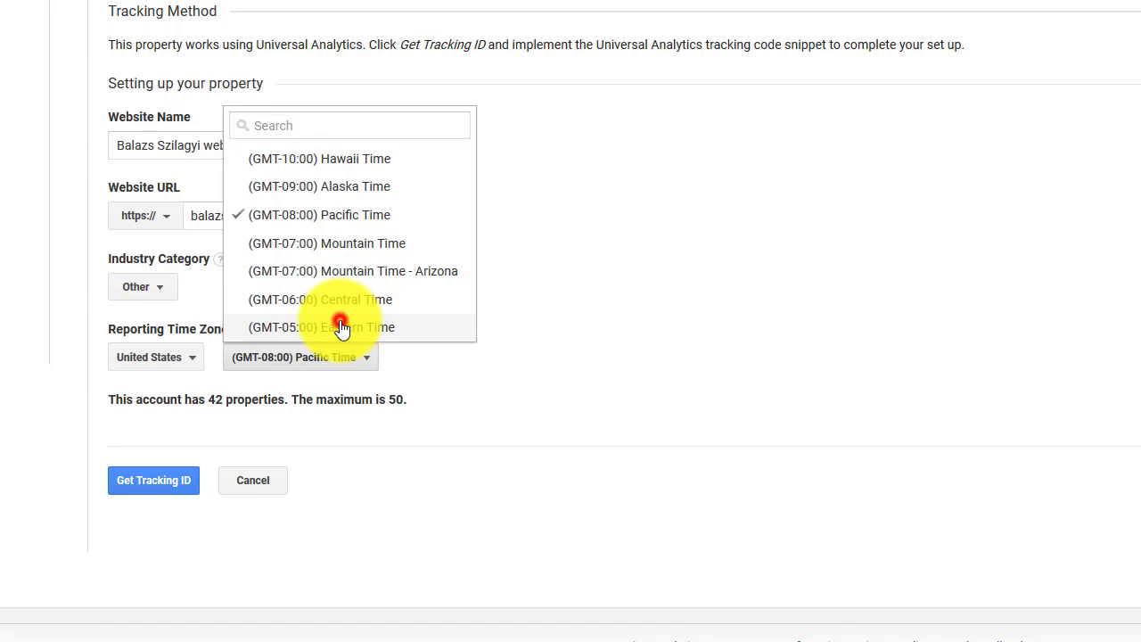
{"action": "left_click", "coordinate": [391, 458]}
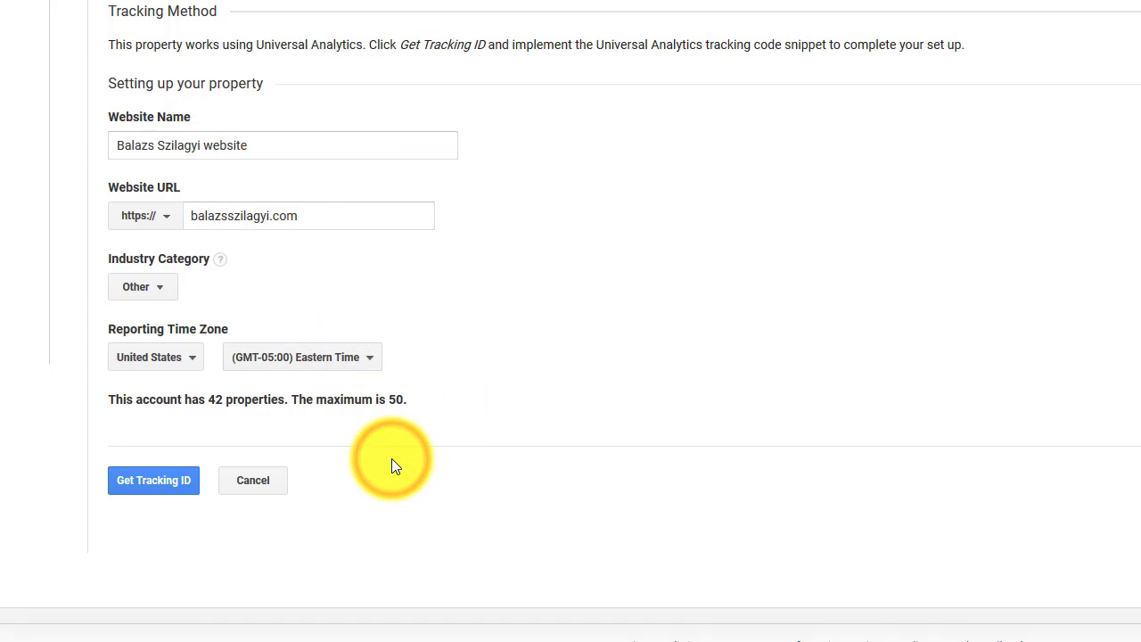
Create the property to get its tracking ID and select the whole Global Site Tag (gtag.js) code
{"action": "left_click", "coordinate": [165, 488]}
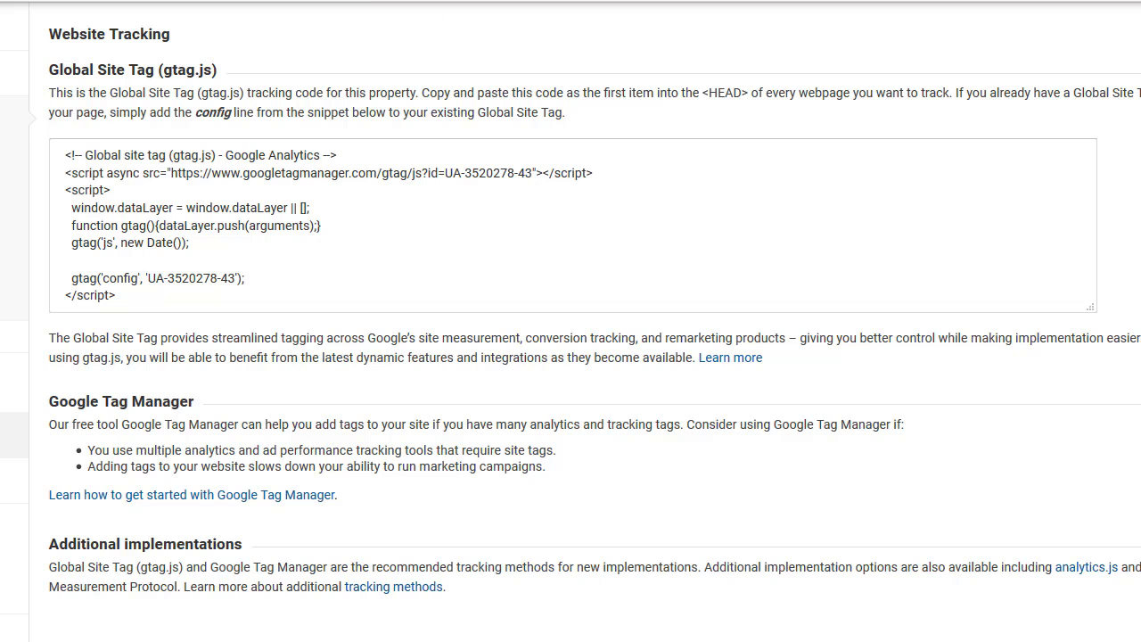
{"action": "left_click", "coordinate": [65, 153]}
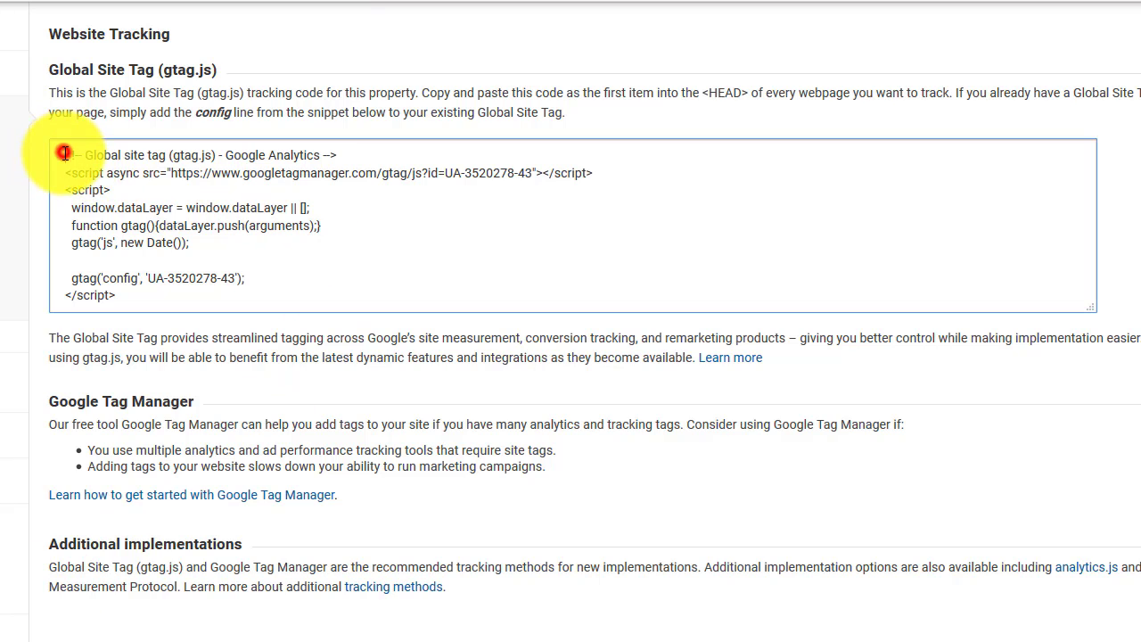
{"action": "left_click_drag", "start_coordinate": [64, 154], "coordinate": [189, 304]}
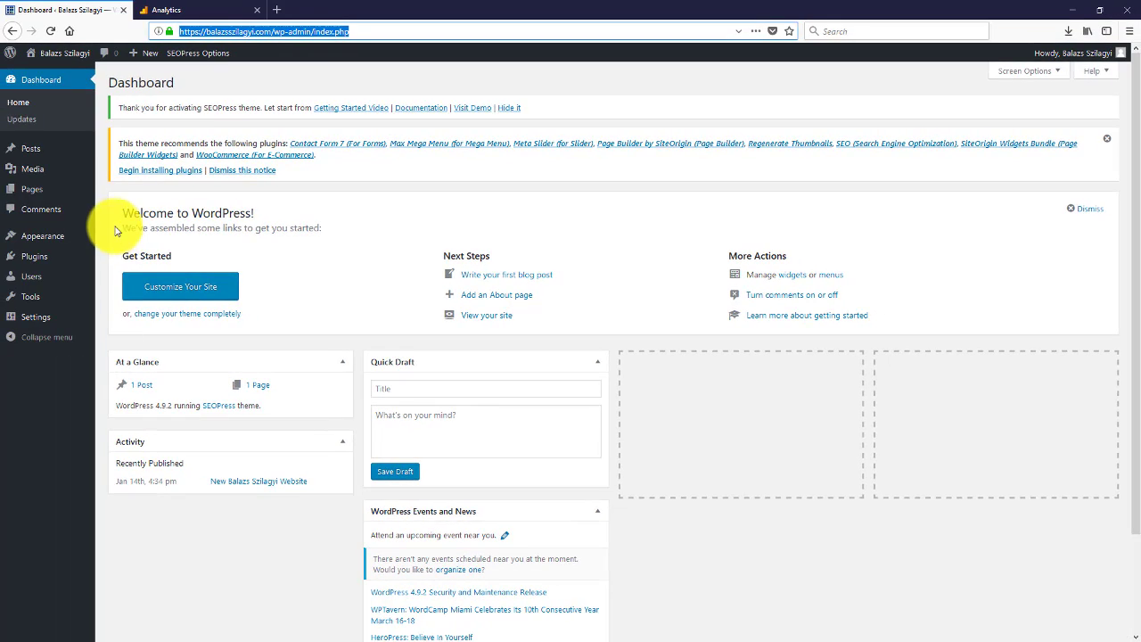
Switch to the WordPress dashboard and open the page for adding new plugins
{"action": "left_click", "coordinate": [59, 256]}
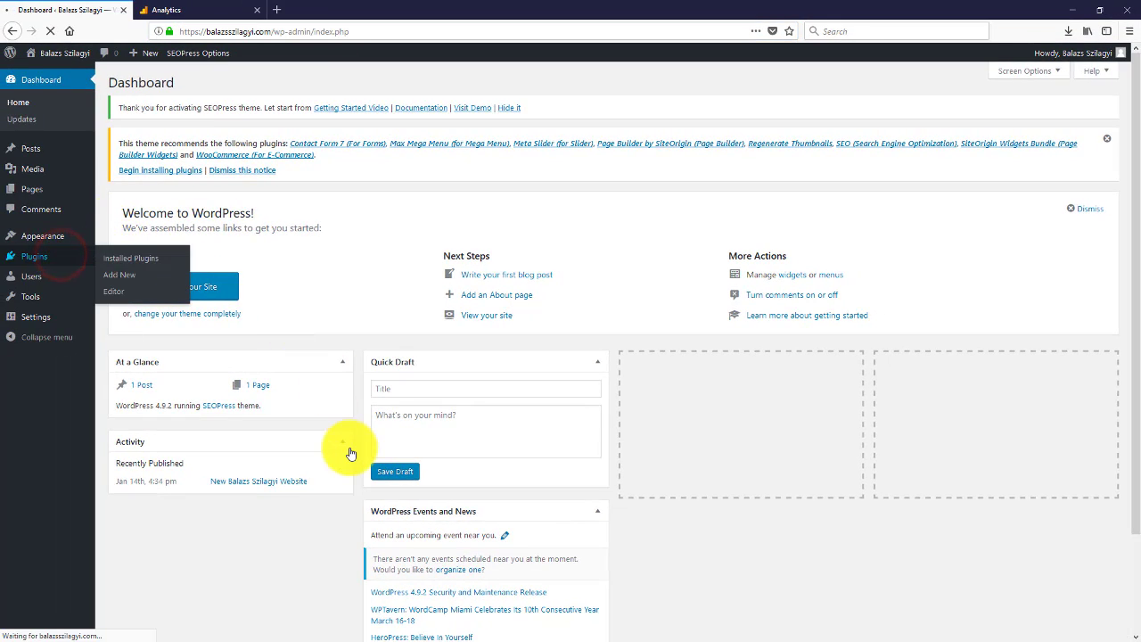
{"action": "left_click", "coordinate": [158, 9]}
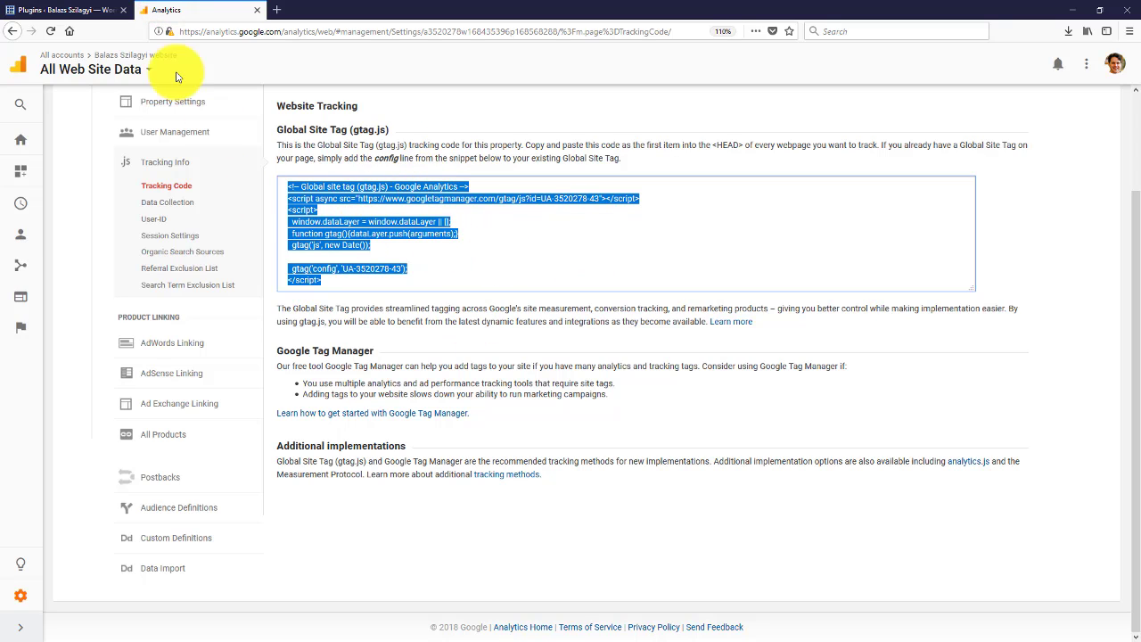
{"action": "left_click", "coordinate": [90, 7]}
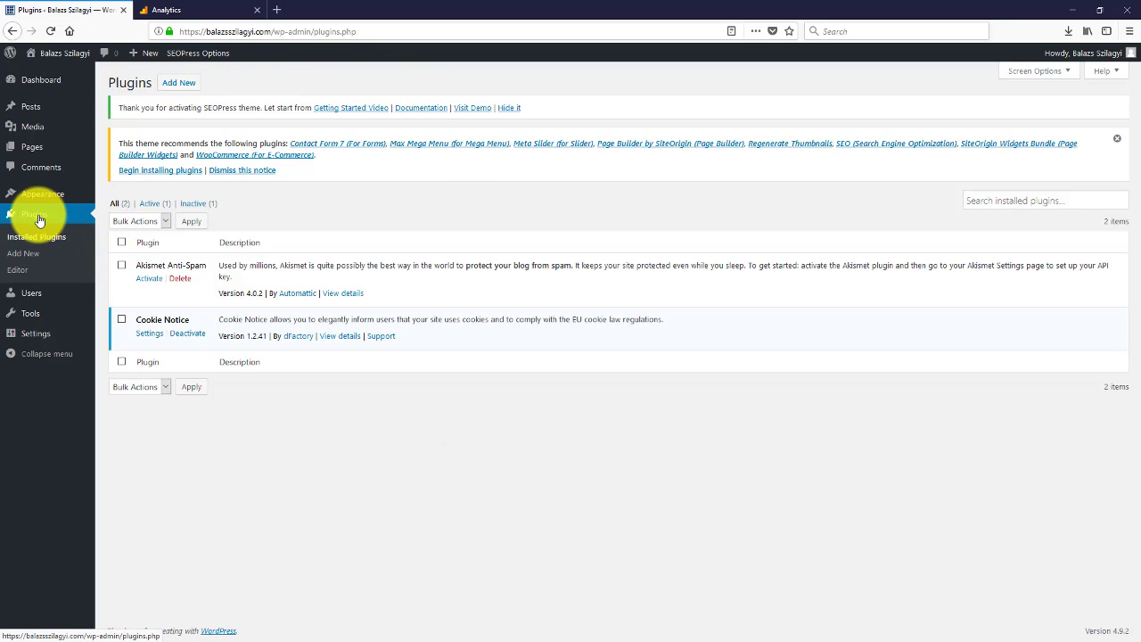
{"action": "left_click", "coordinate": [179, 84]}
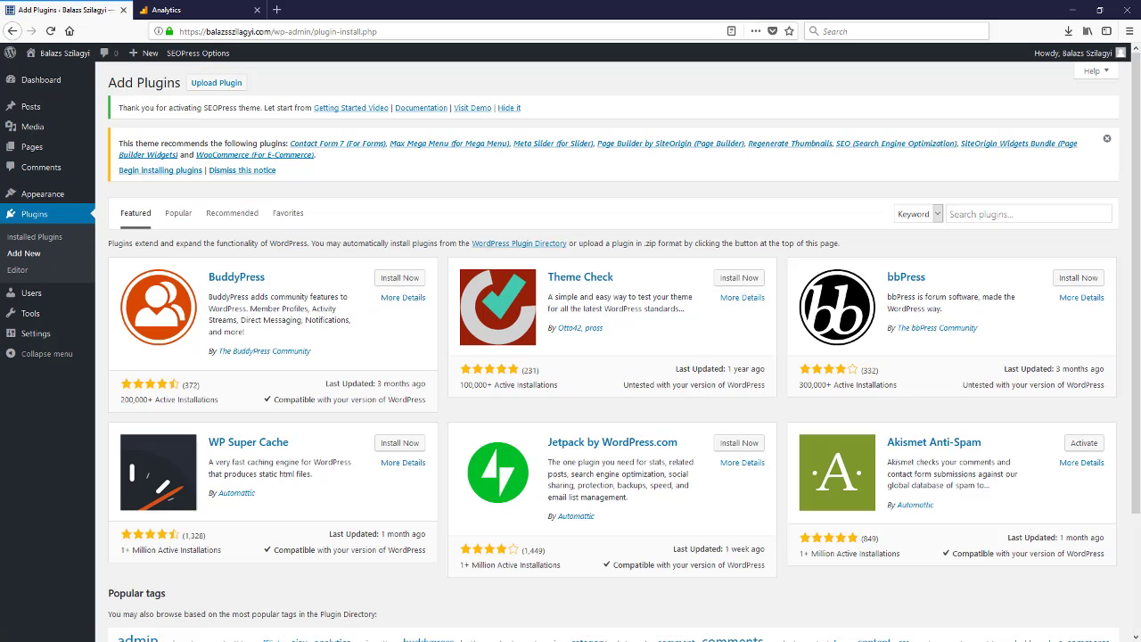
View the WordPress.org page of DuracellTomi's Google Tag Manager for WordPress and search the site's plugin installer for "google tag manager"
{"action": "left_click", "coordinate": [276, 10]}
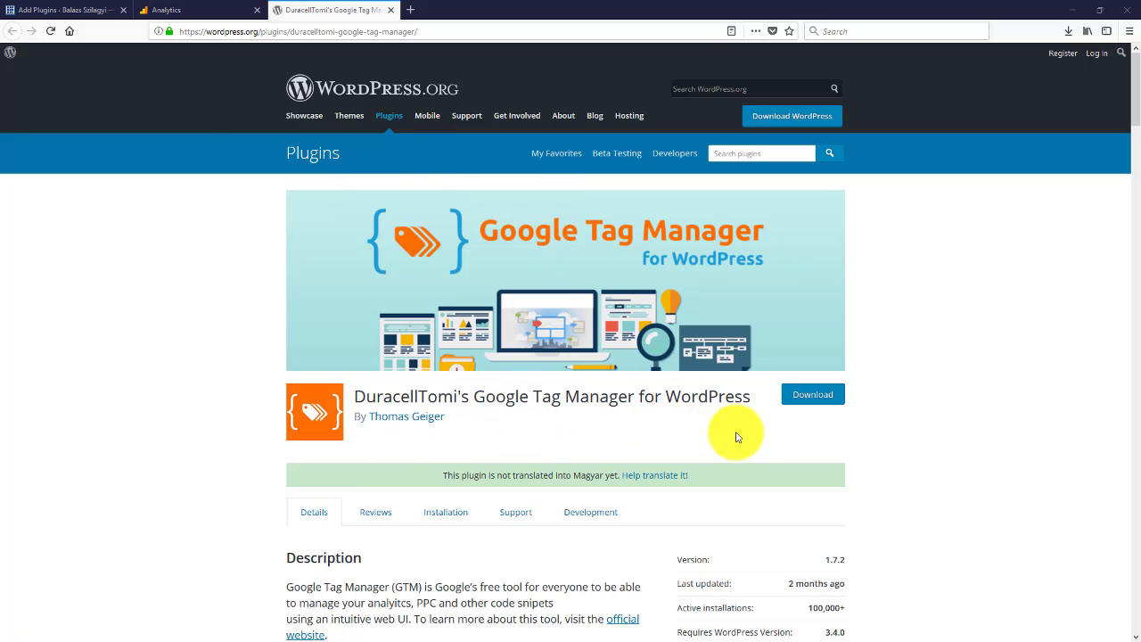
{"action": "left_click", "coordinate": [49, 8]}
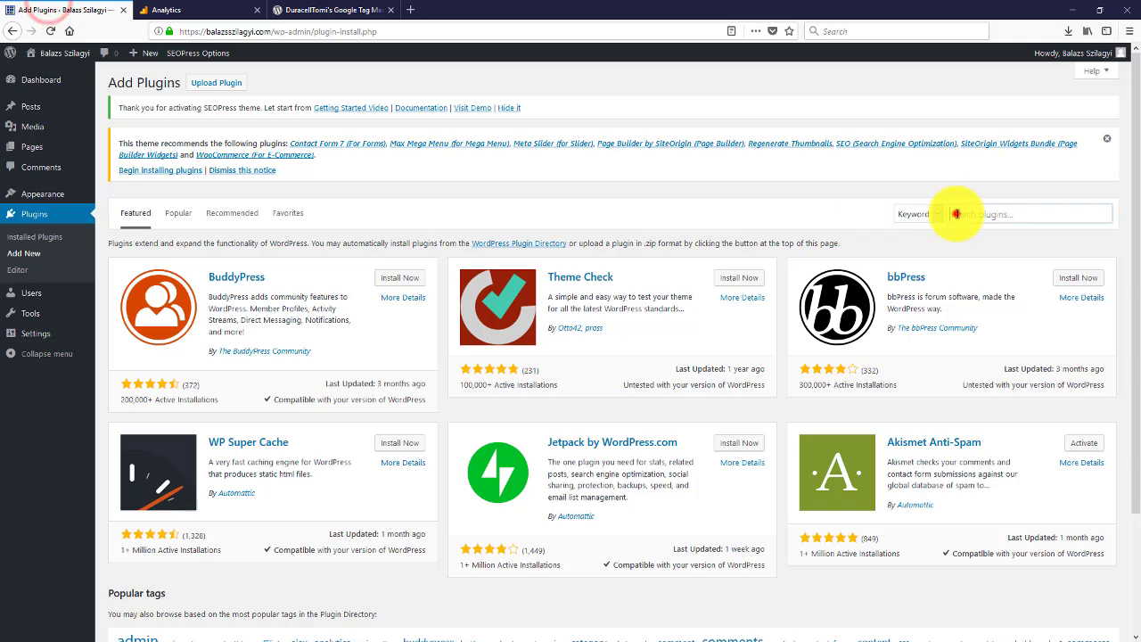
{"action": "left_click", "coordinate": [955, 214]}
{"action": "type", "text": "google"}
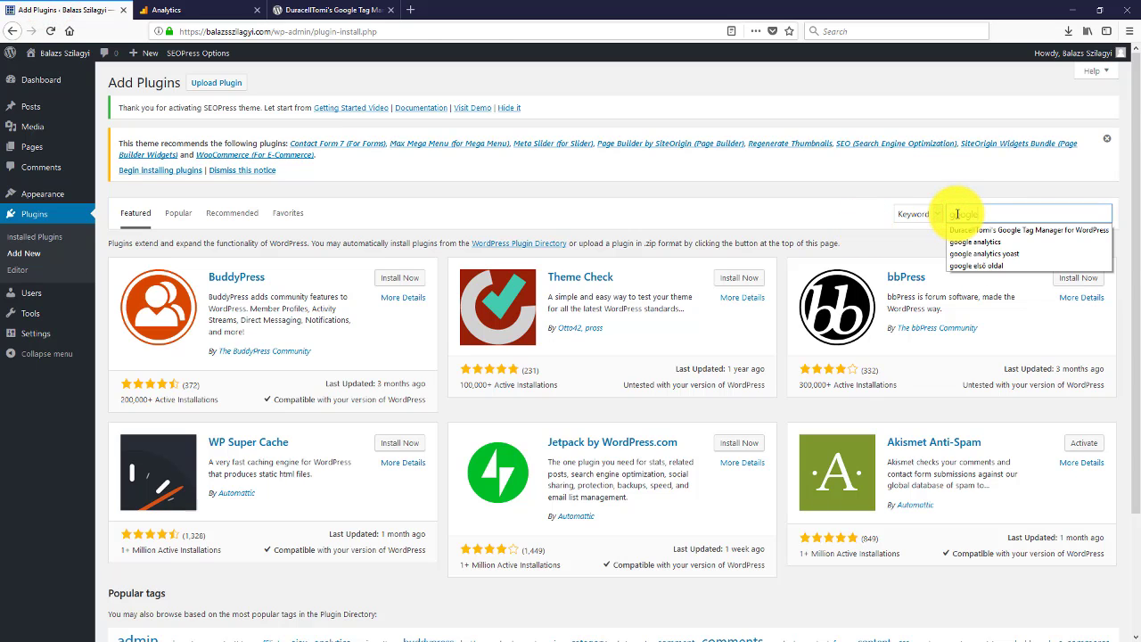
{"action": "type", "text": " tag manag"}
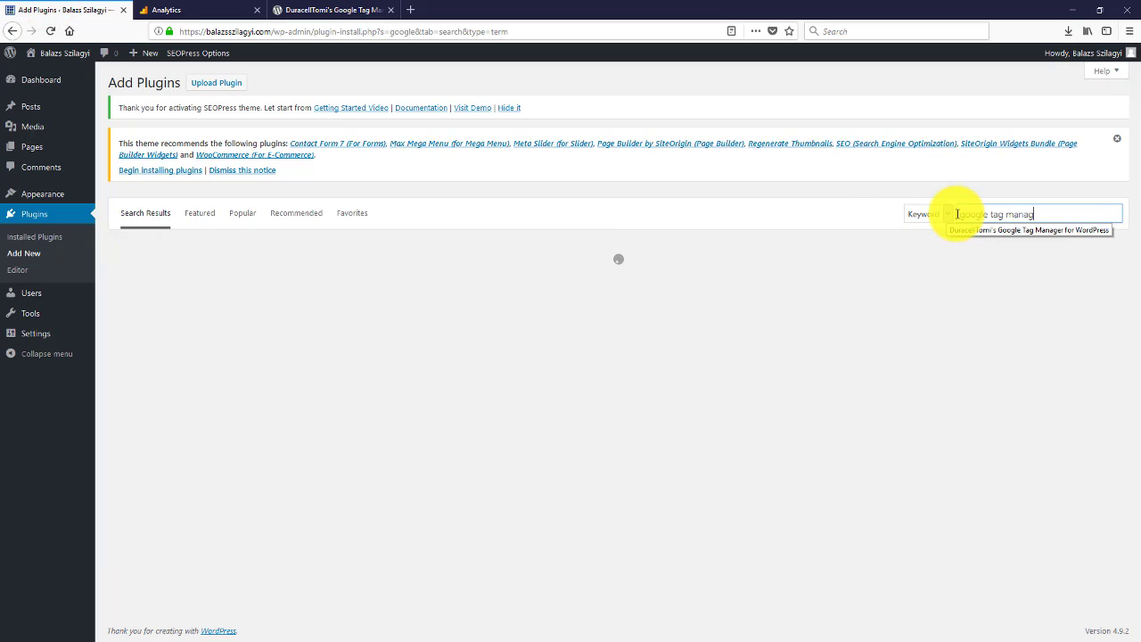
{"action": "type", "text": "er"}
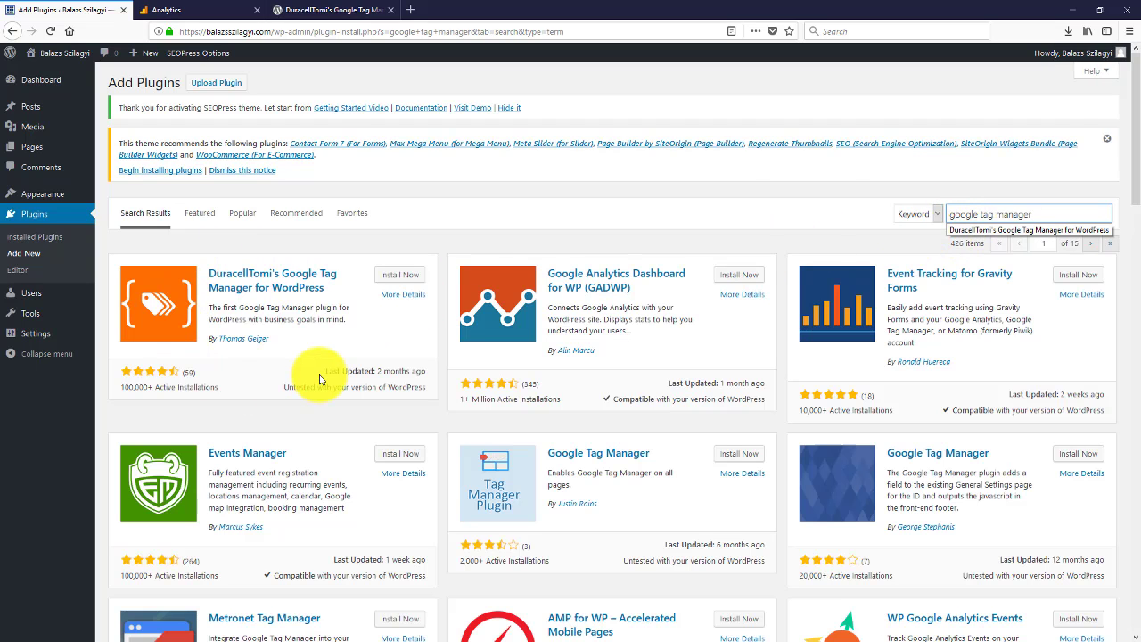
Install and activate DuracellTomi's Google Tag Manager for WordPress plugin and open its settings for entering the GTM ID
{"action": "left_click", "coordinate": [393, 279]}
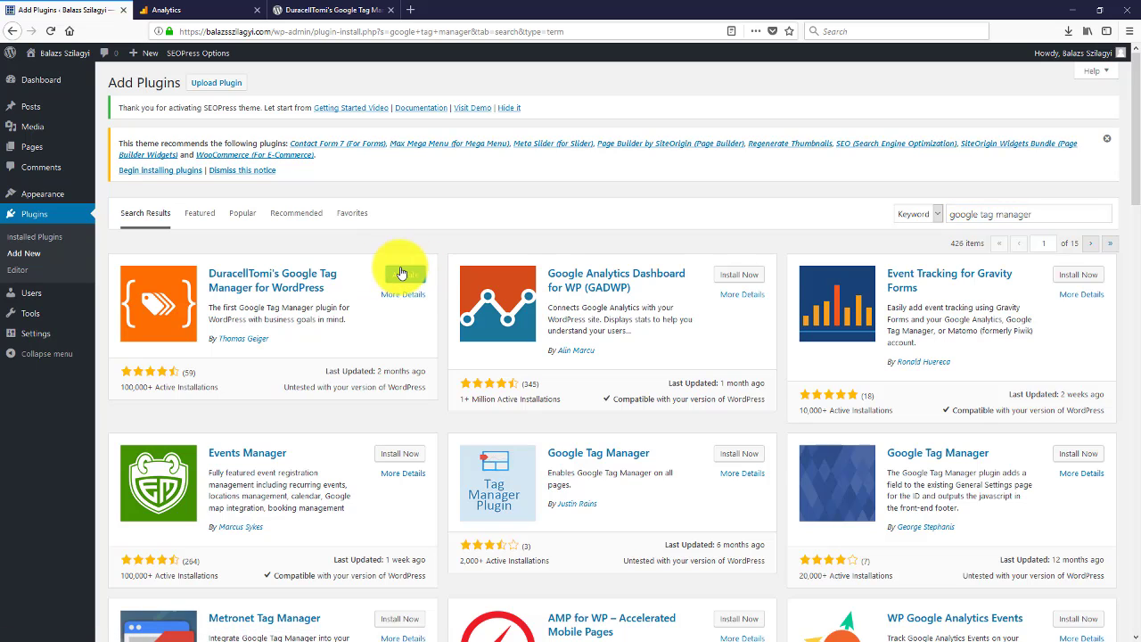
{"action": "left_click", "coordinate": [415, 274]}
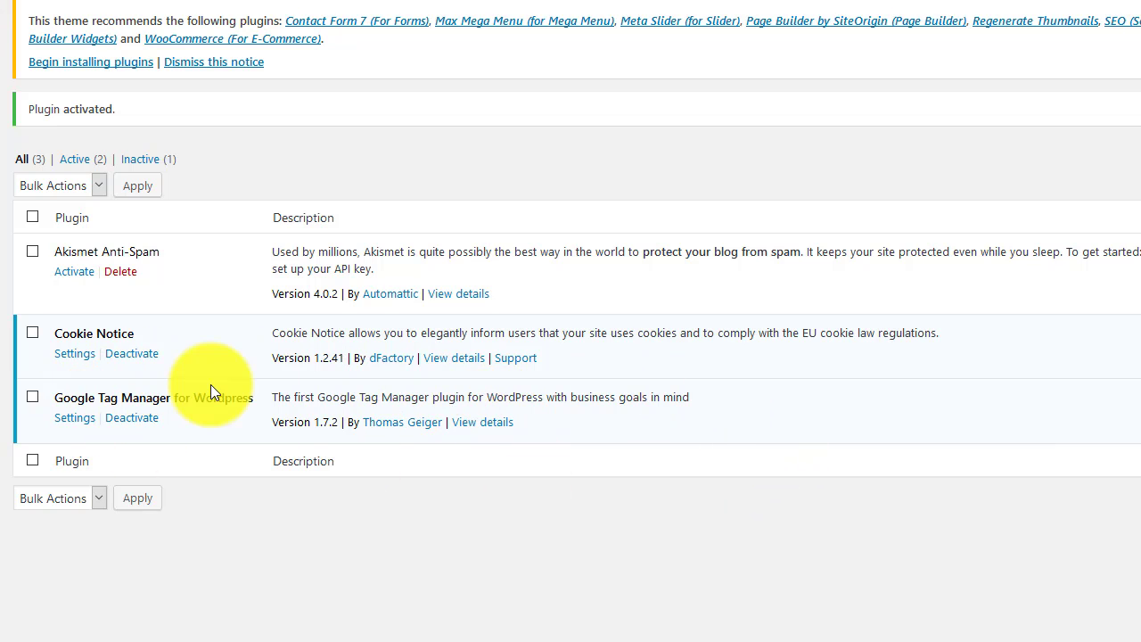
{"action": "scroll", "coordinate": [293, 328], "scroll_direction": "up", "scroll_amount": 4}
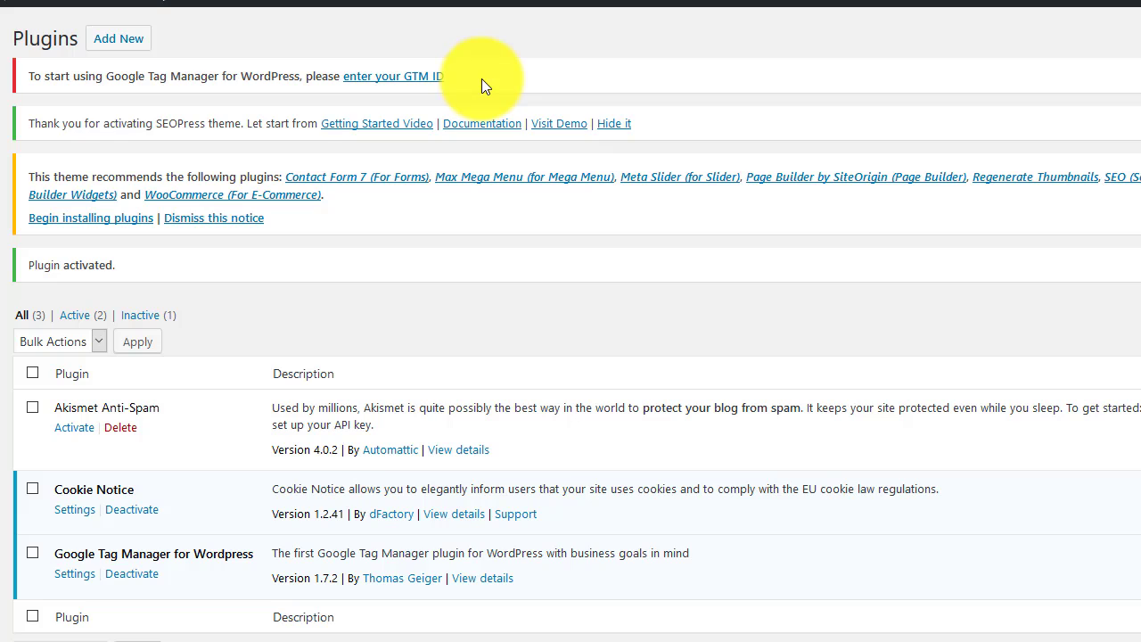
{"action": "left_click", "coordinate": [417, 76]}
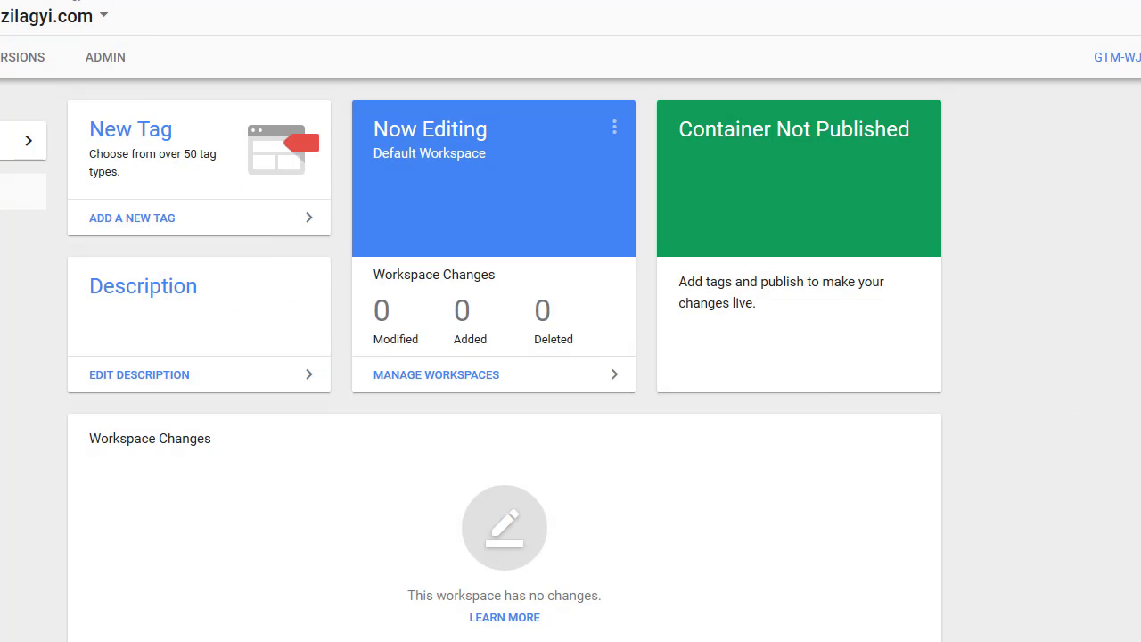
Start a new tag in the website's Google Tag Manager container with Classic Google Analytics as its tag type
{"action": "left_click", "coordinate": [111, 122]}
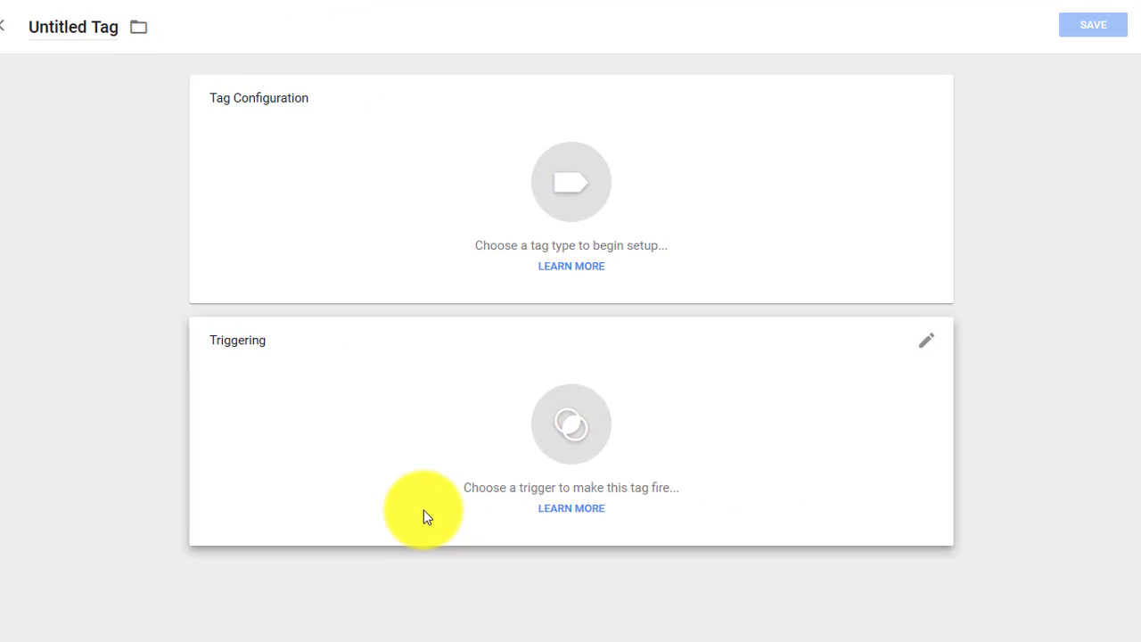
{"action": "left_click", "coordinate": [578, 191]}
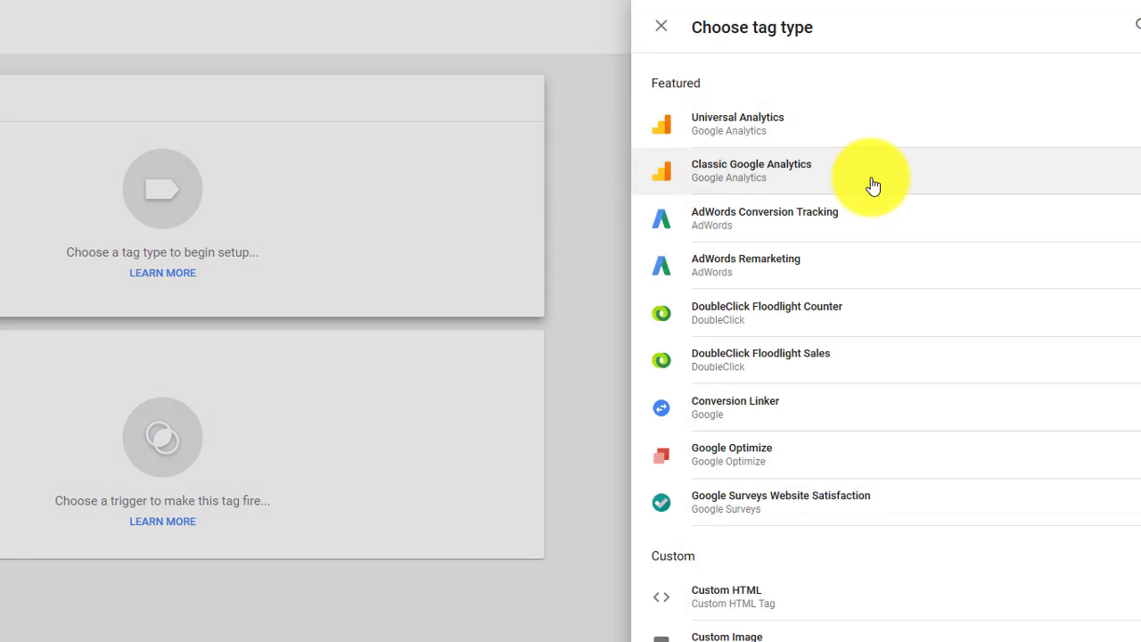
{"action": "left_click", "coordinate": [806, 176]}
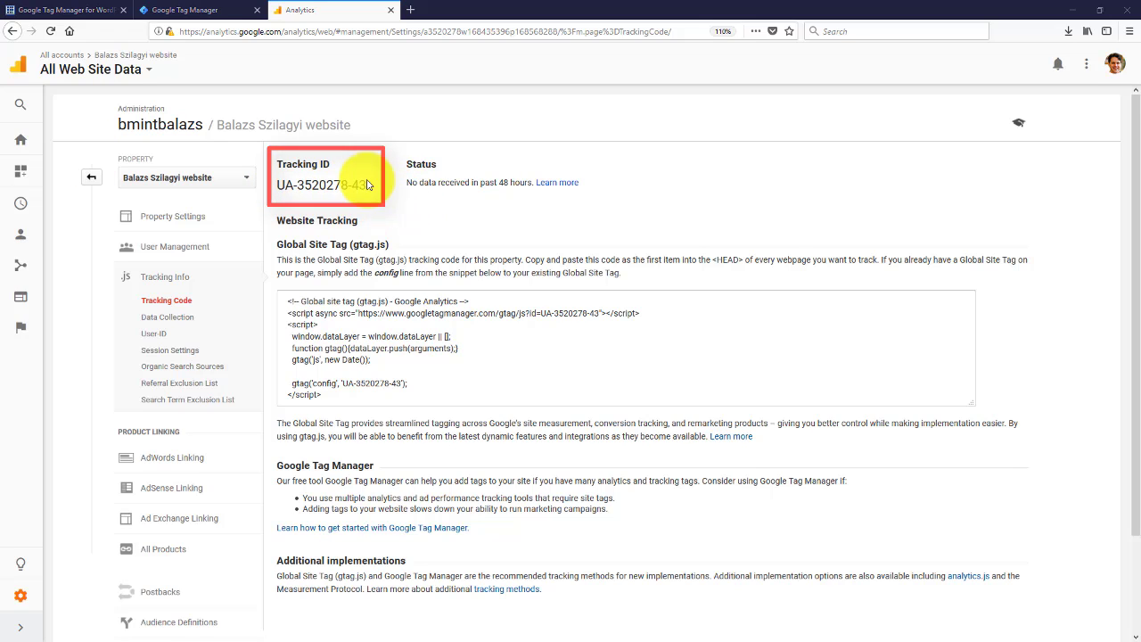
Copy the tracking ID from Analytics into the tag's Web Property ID and enable Display Advertiser Features
{"action": "left_click_drag", "start_coordinate": [367, 185], "coordinate": [279, 186]}
{"action": "key", "text": "ctrl+c"}
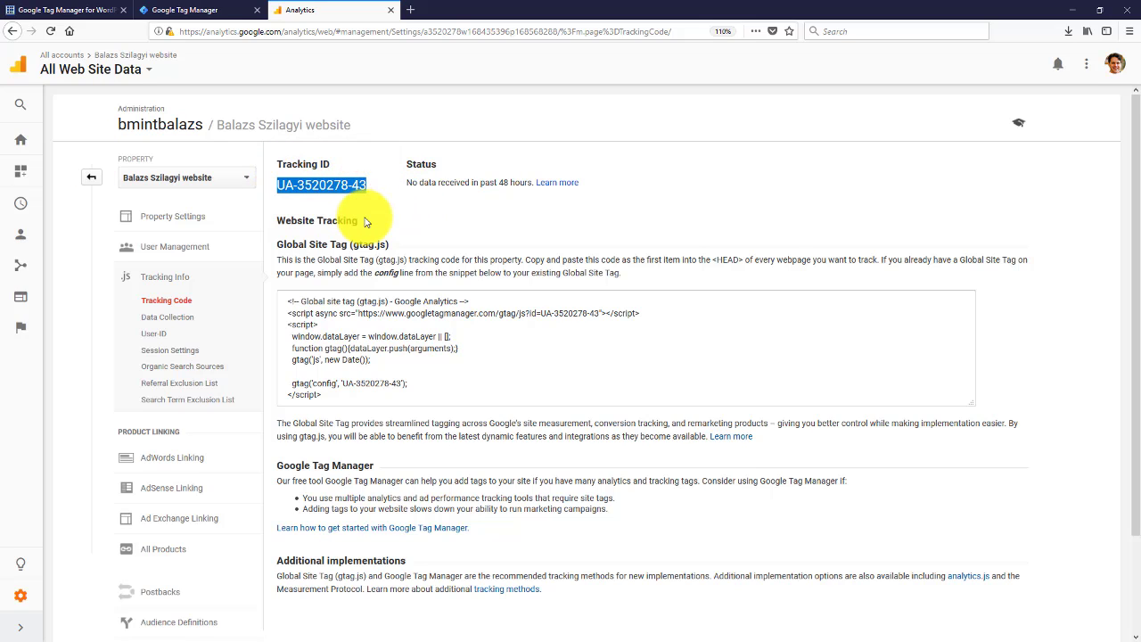
{"action": "left_click", "coordinate": [402, 216]}
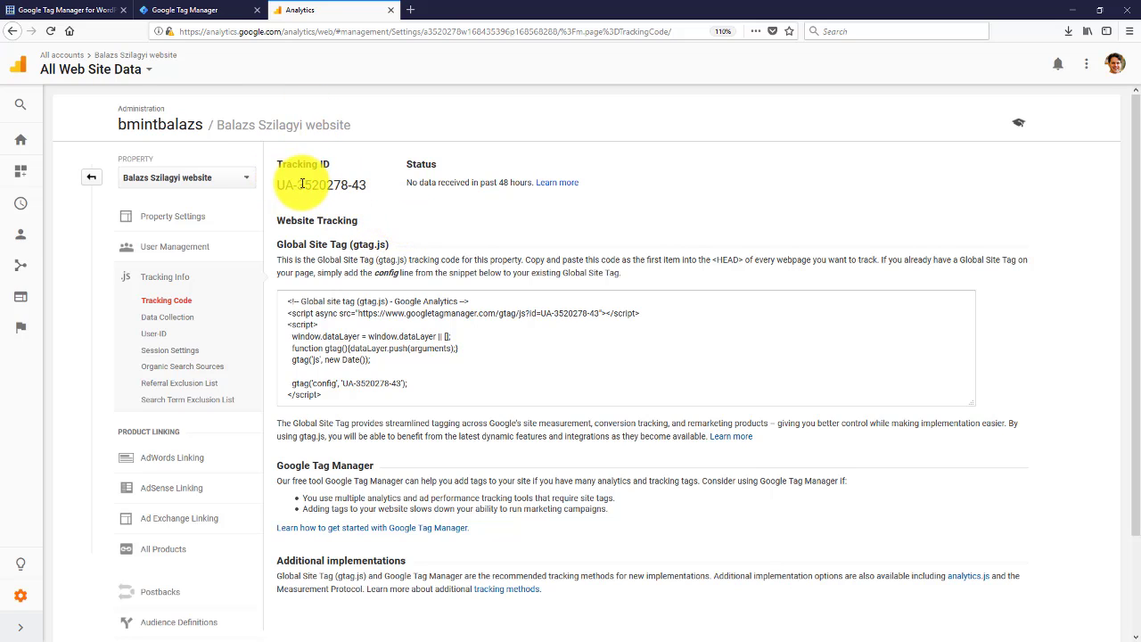
{"action": "left_click", "coordinate": [161, 10]}
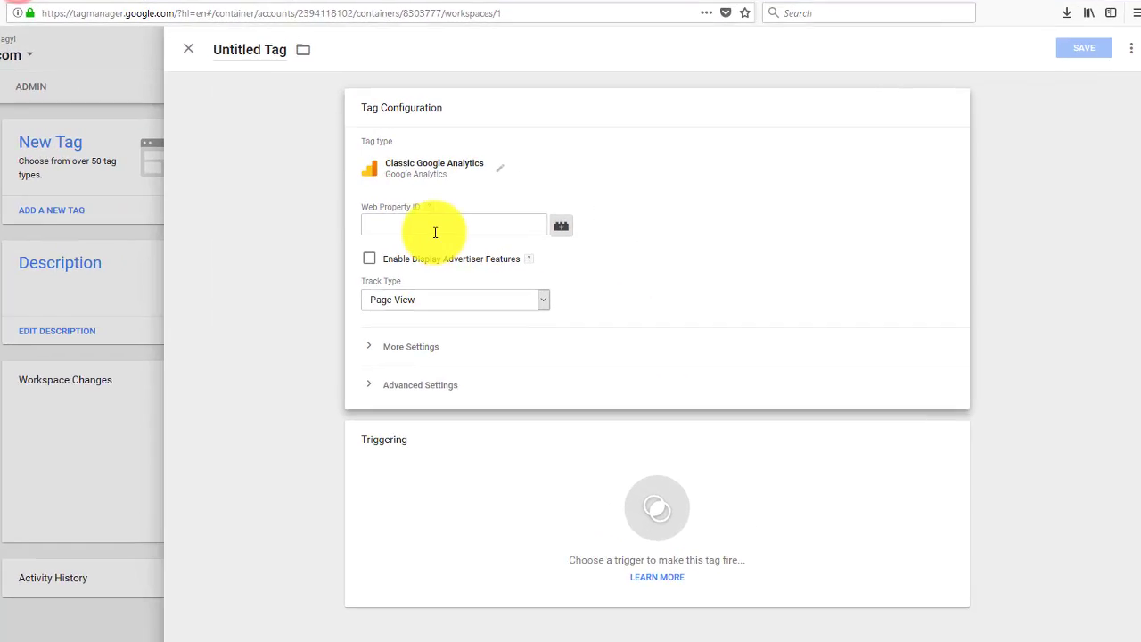
{"action": "left_click", "coordinate": [517, 221]}
{"action": "key", "text": "ctrl+v"}
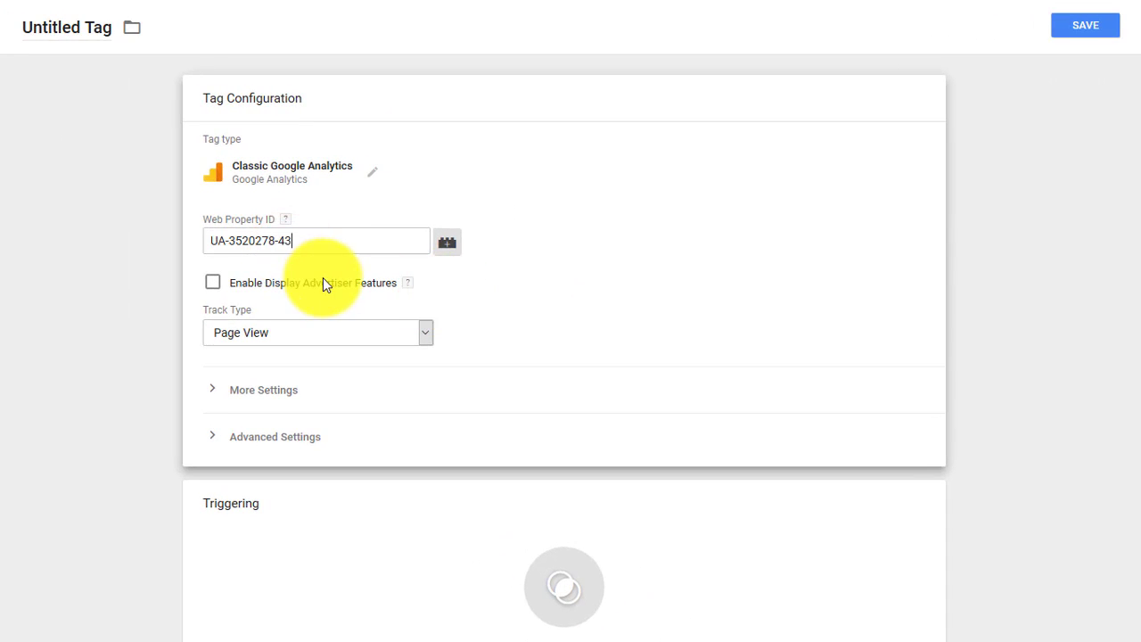
{"action": "left_click", "coordinate": [214, 283]}
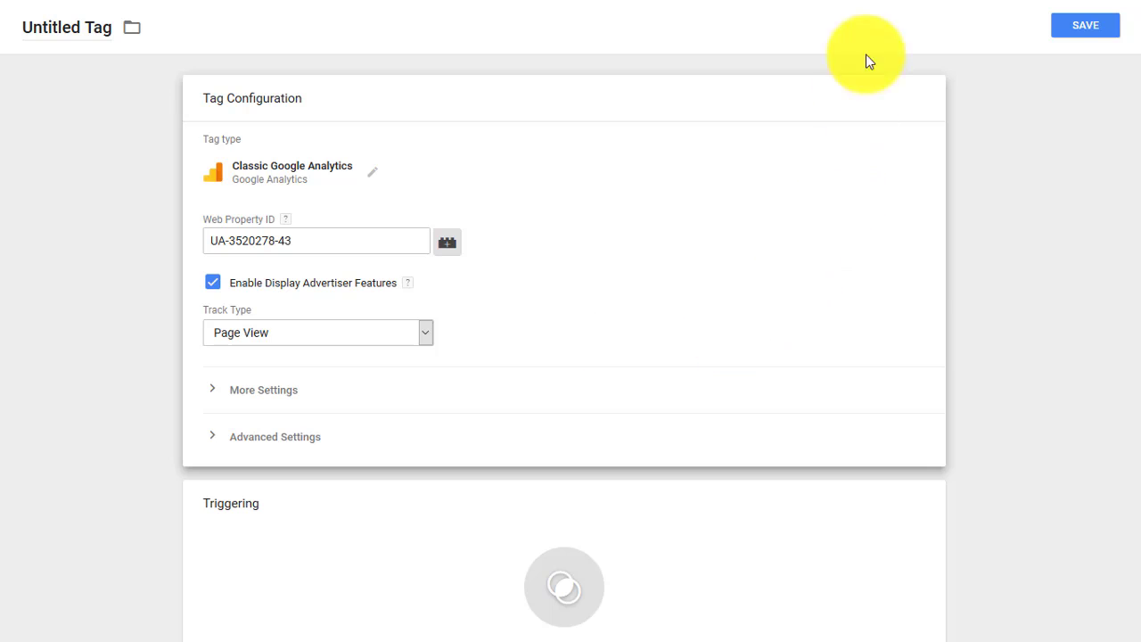
Add the All Pages trigger to the tag and save it under the name Classic Google Analytics
{"action": "left_click", "coordinate": [1089, 27]}
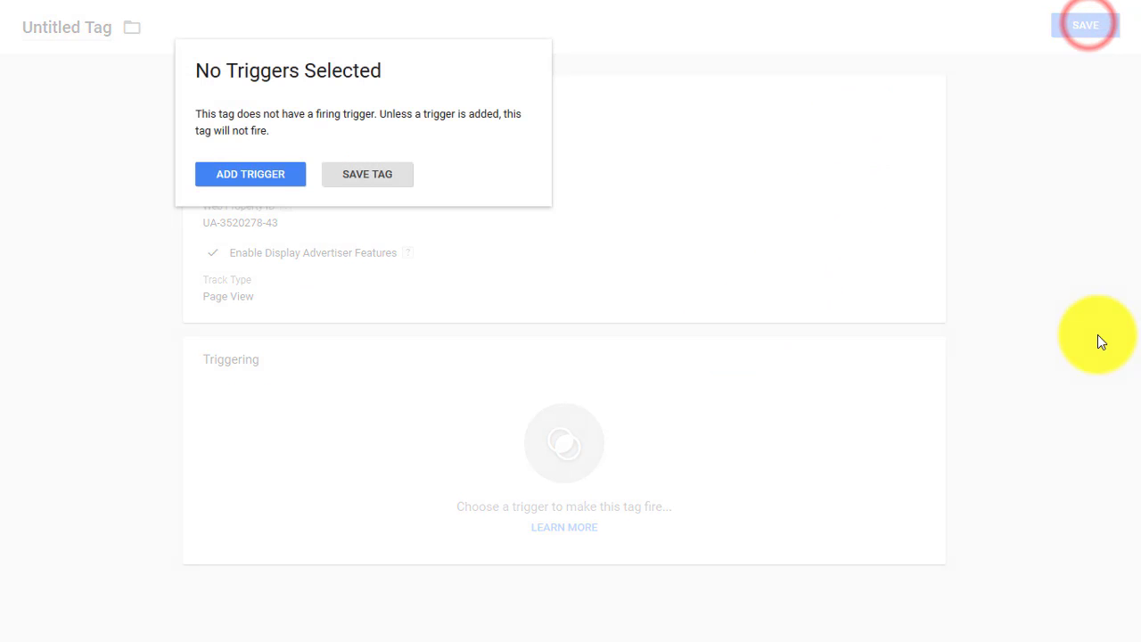
{"action": "left_click", "coordinate": [248, 178]}
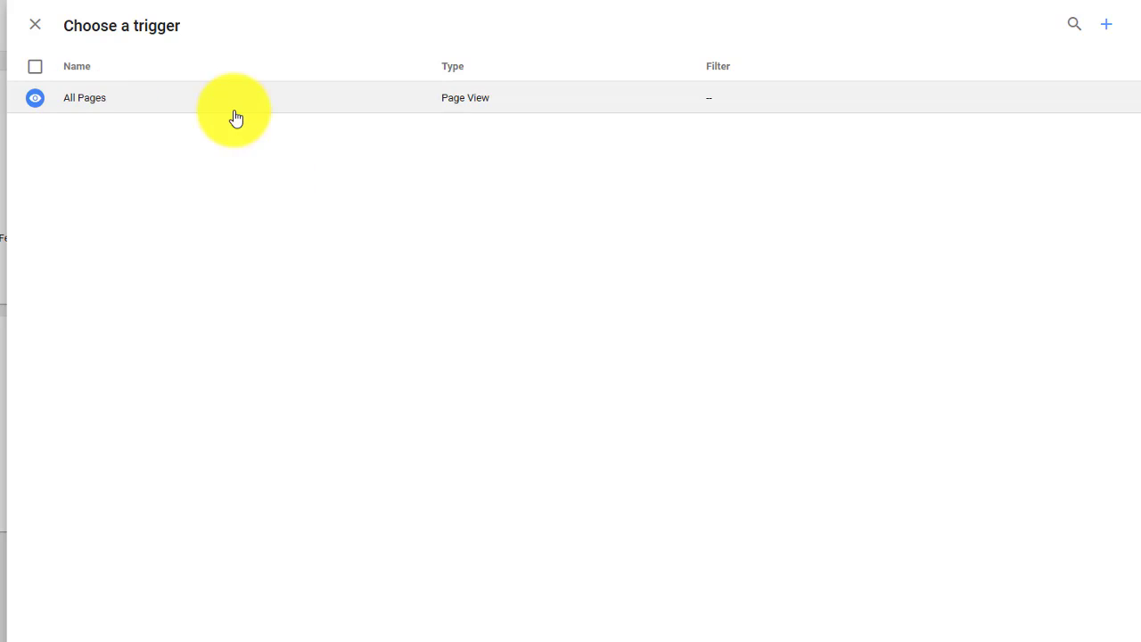
{"action": "left_click", "coordinate": [130, 100]}
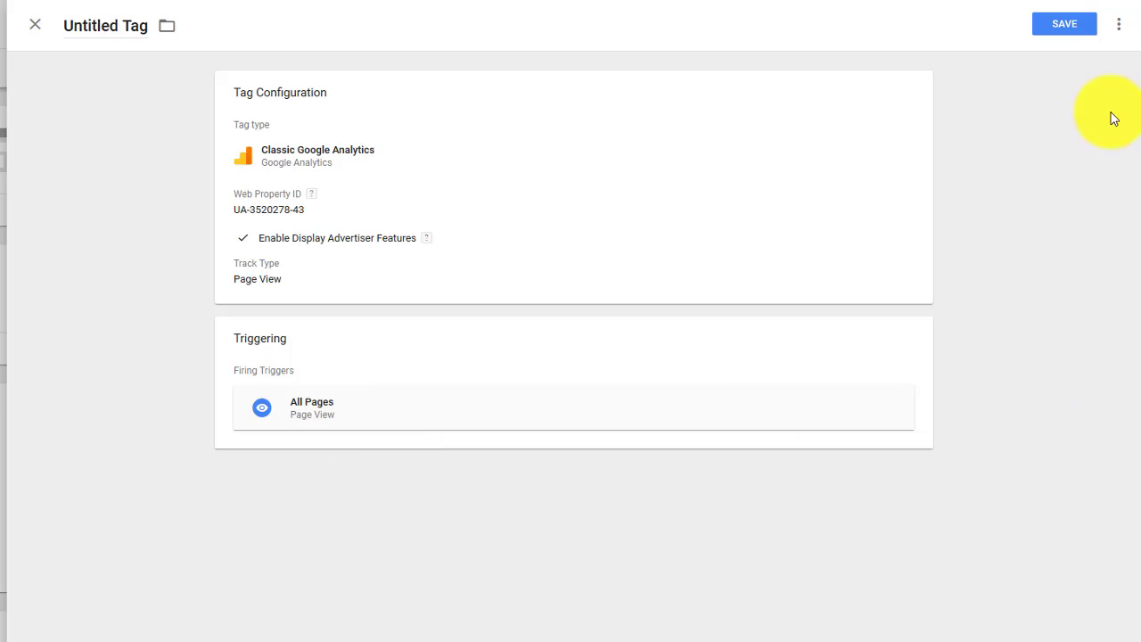
{"action": "left_click", "coordinate": [1065, 31]}
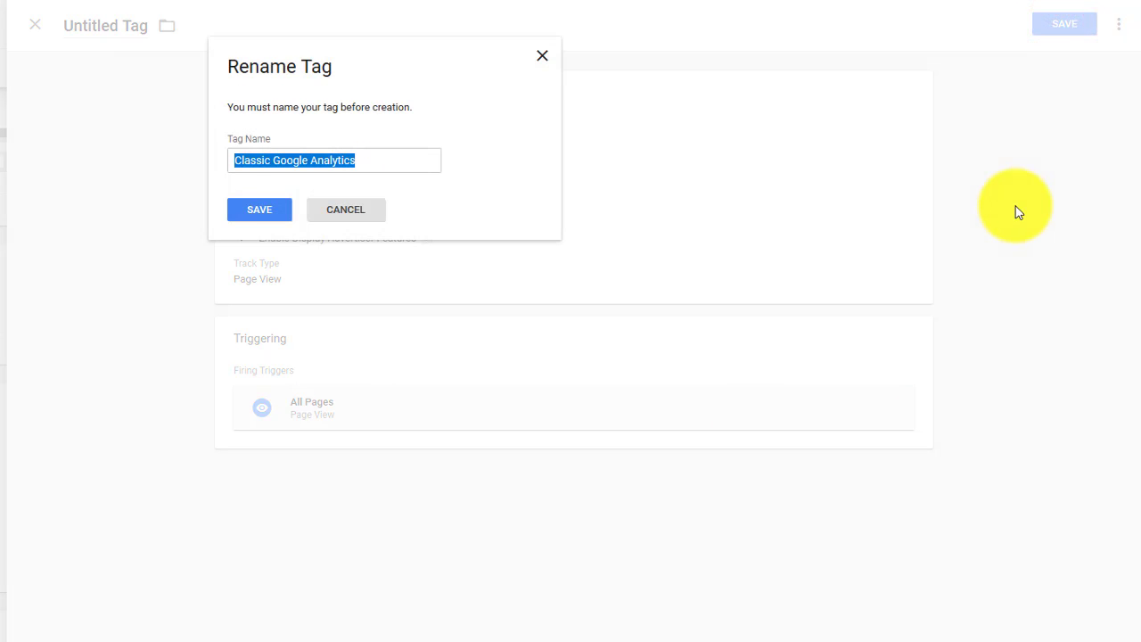
{"action": "left_click", "coordinate": [238, 212]}
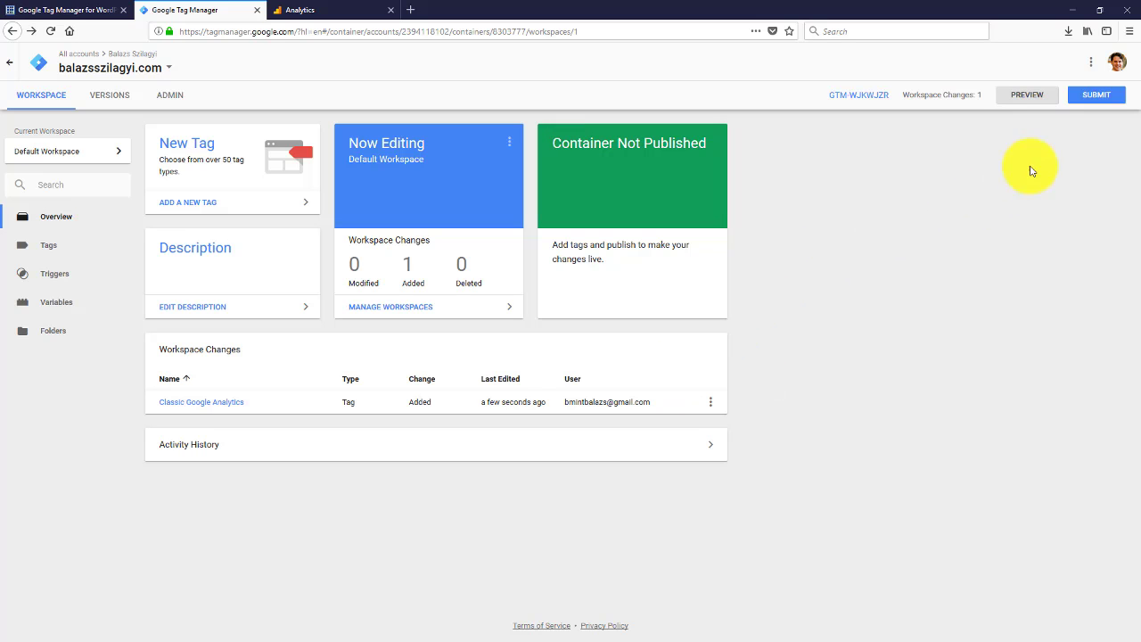
Publish the workspace changes as a version named "First installation" with the description "Installed GA code first time"
{"action": "left_click", "coordinate": [1119, 100]}
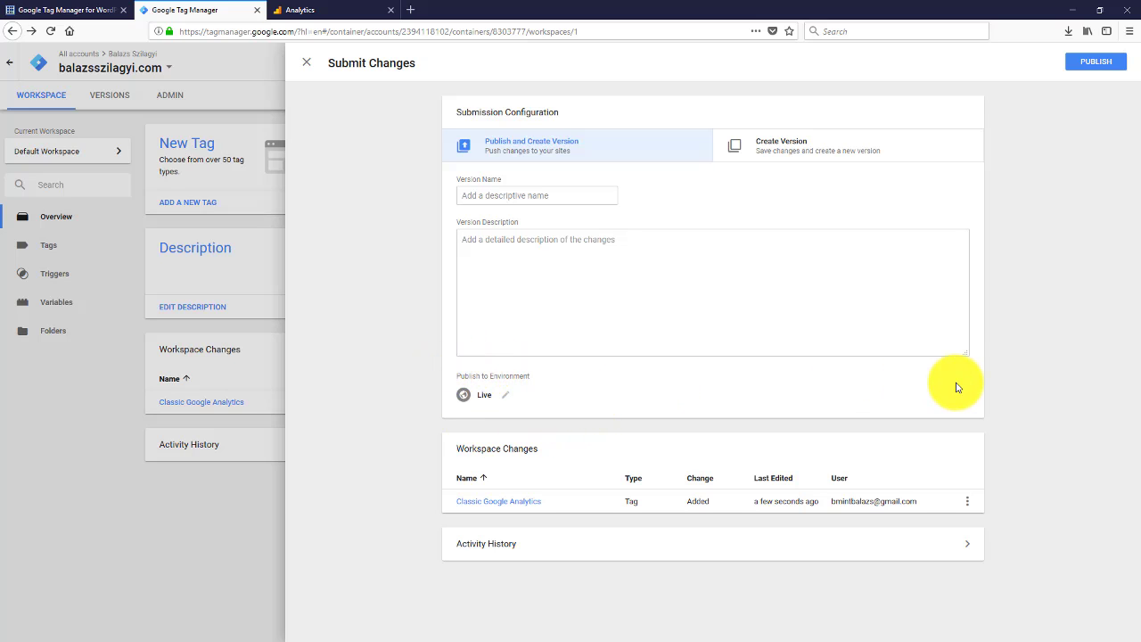
{"action": "left_click", "coordinate": [1097, 65]}
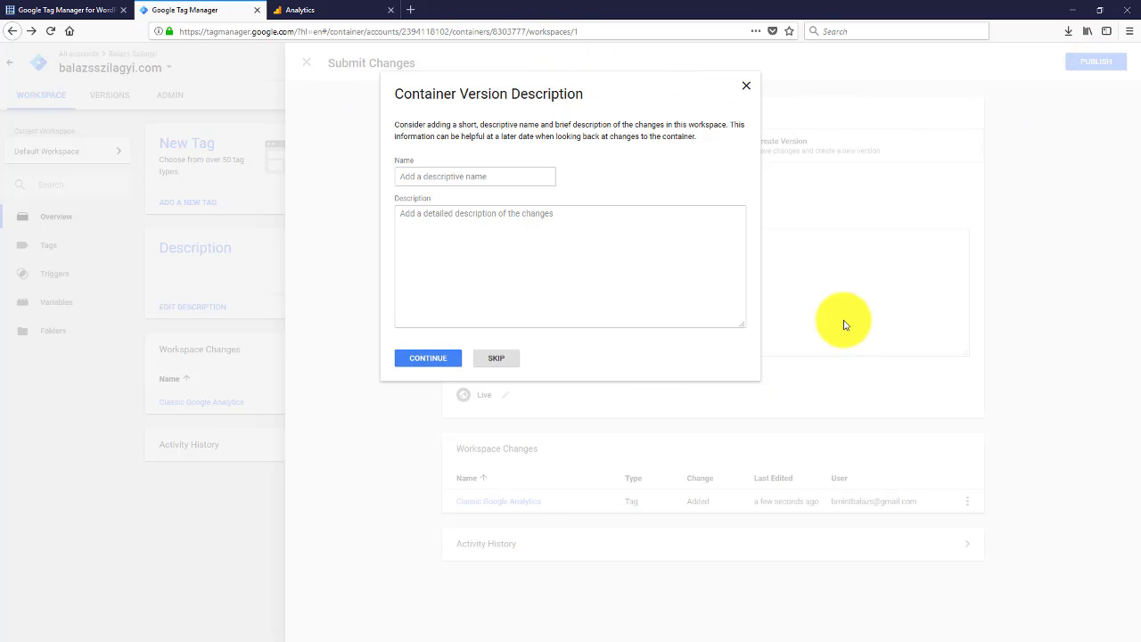
{"action": "left_click", "coordinate": [454, 177]}
{"action": "type", "text": "First installation"}
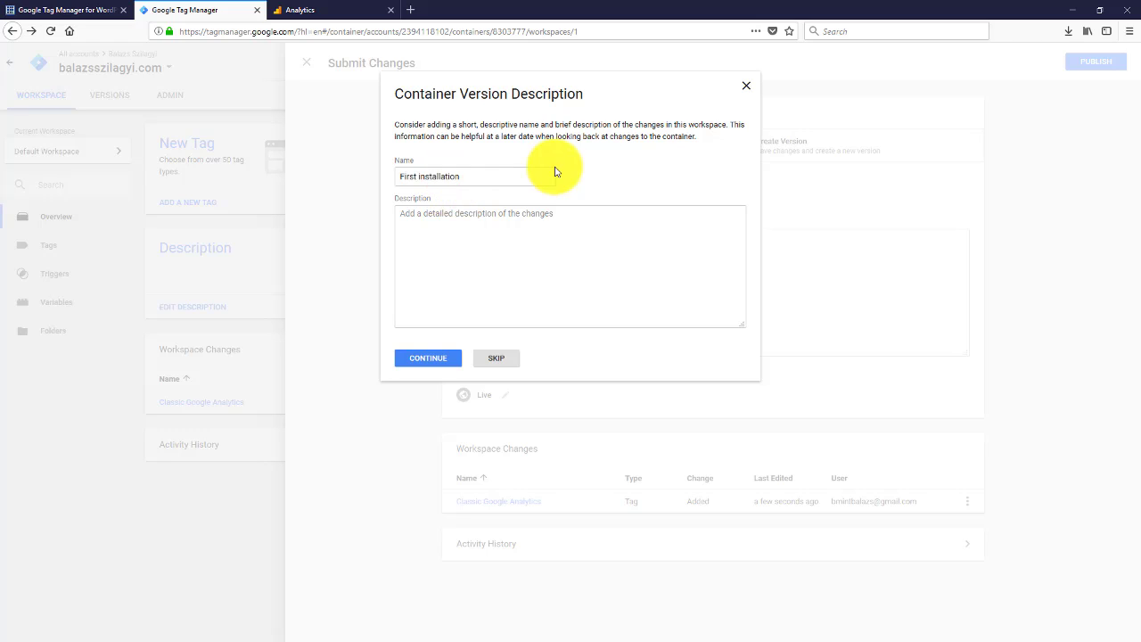
{"action": "left_click", "coordinate": [488, 275]}
{"action": "type", "text": "Installed GA code first time"}
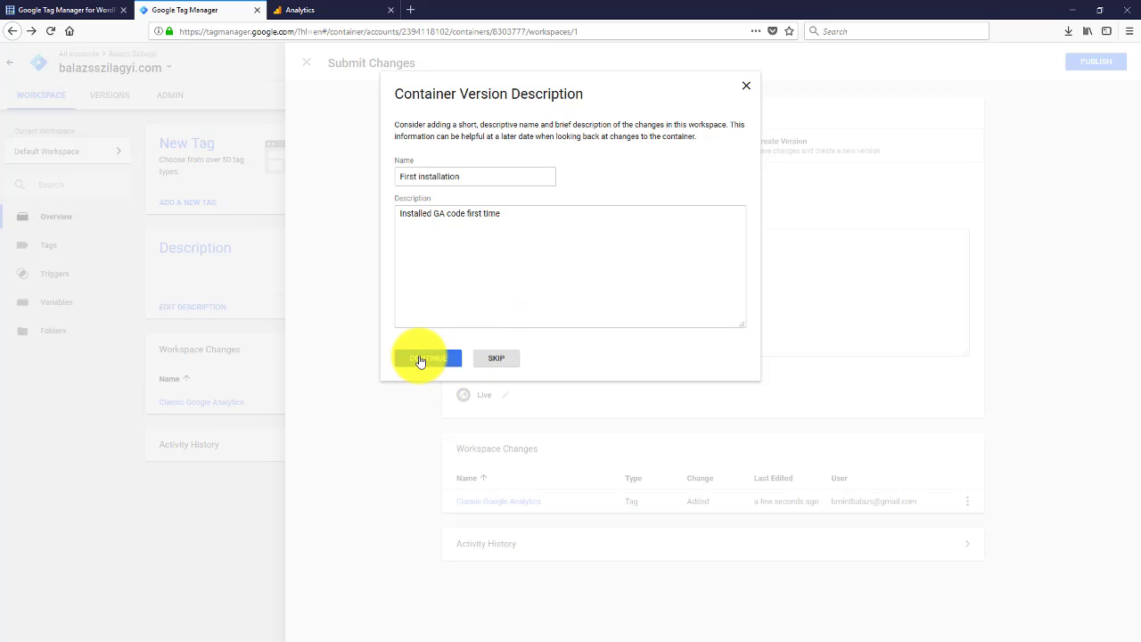
{"action": "left_click", "coordinate": [420, 360]}
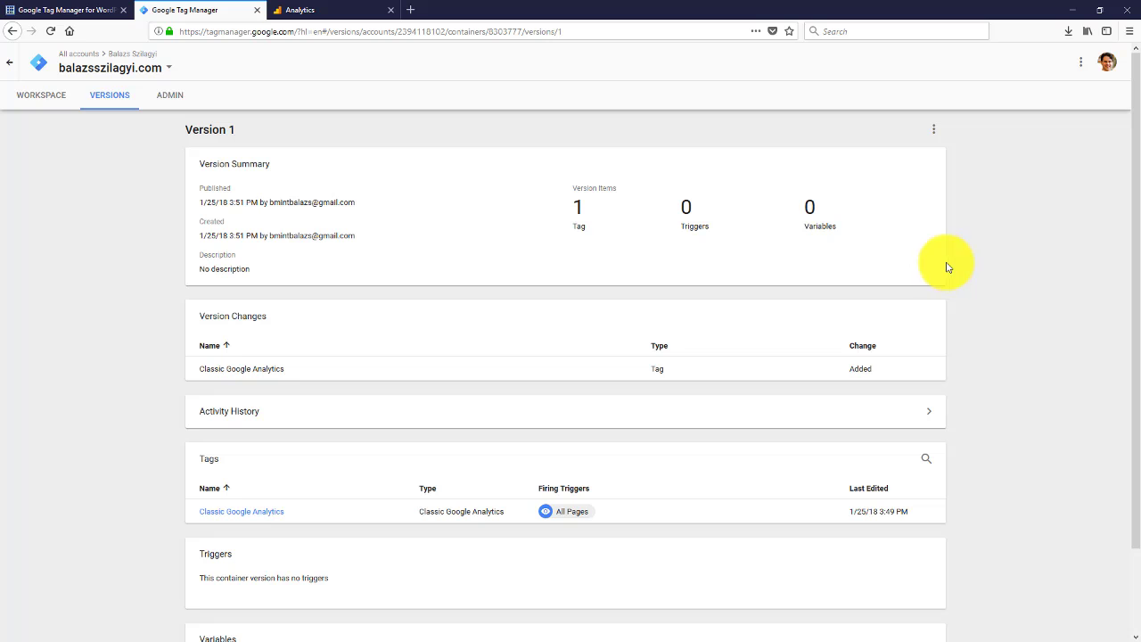
Visit the website's front page in a new browser tab and check the property's tracking status in Analytics
{"action": "left_click", "coordinate": [31, 9]}
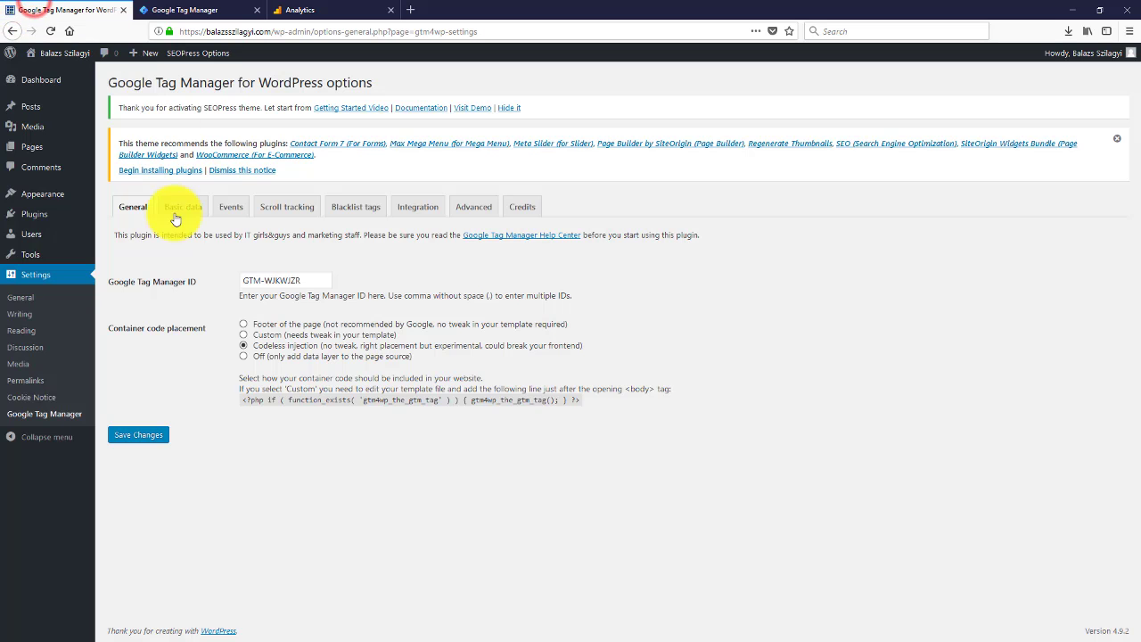
{"action": "left_click", "coordinate": [294, 10]}
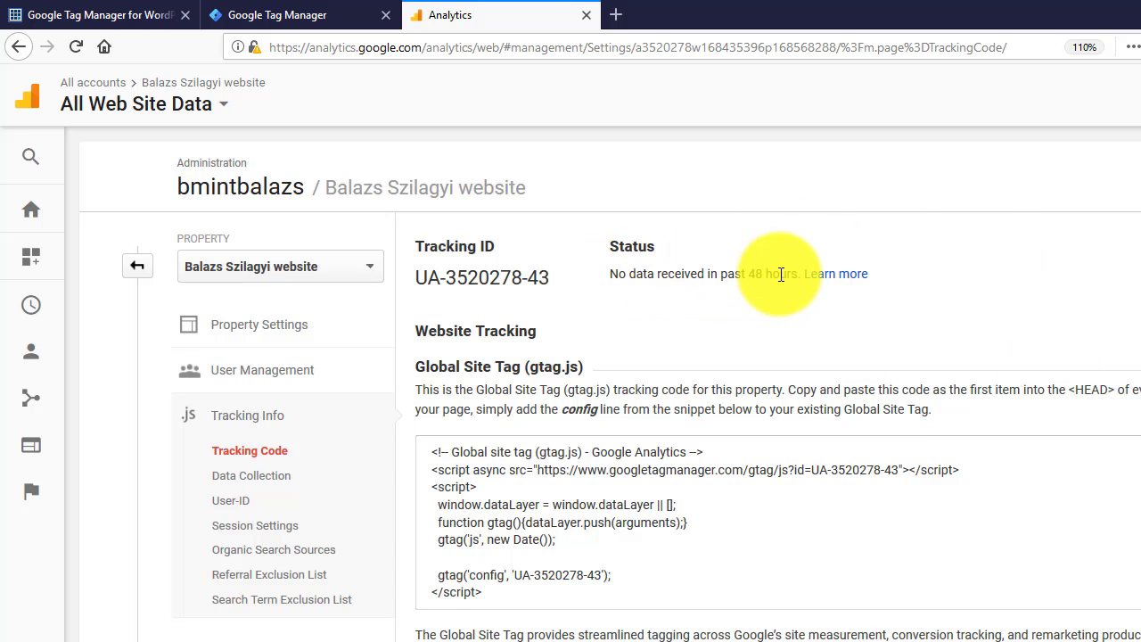
{"action": "left_click", "coordinate": [77, 9]}
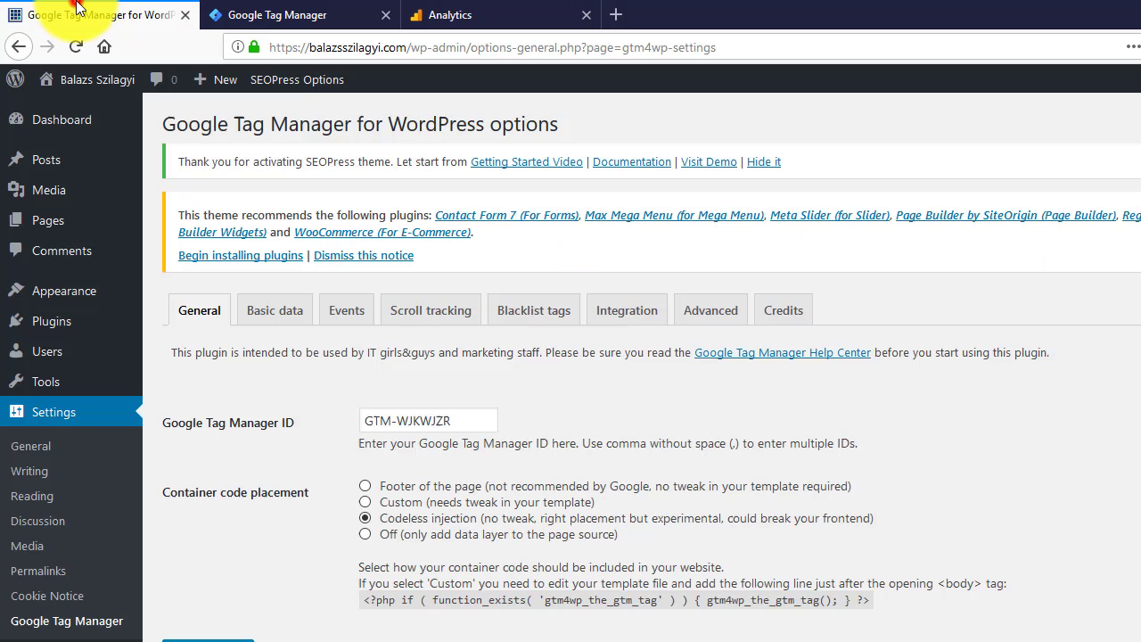
{"action": "right_click", "coordinate": [114, 77]}
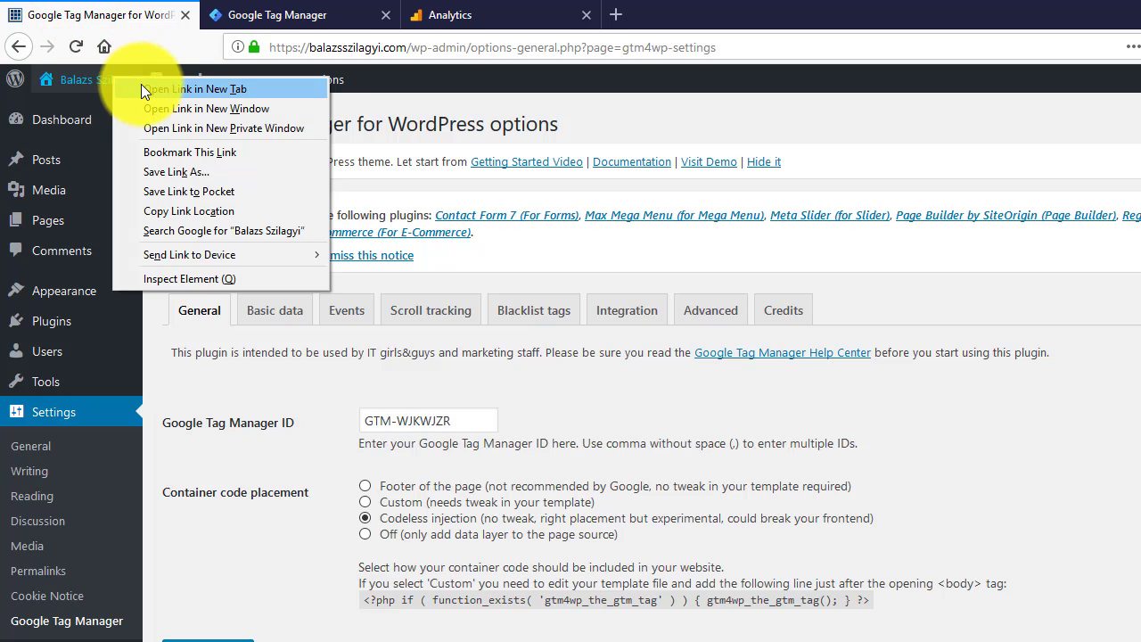
{"action": "left_click", "coordinate": [142, 88]}
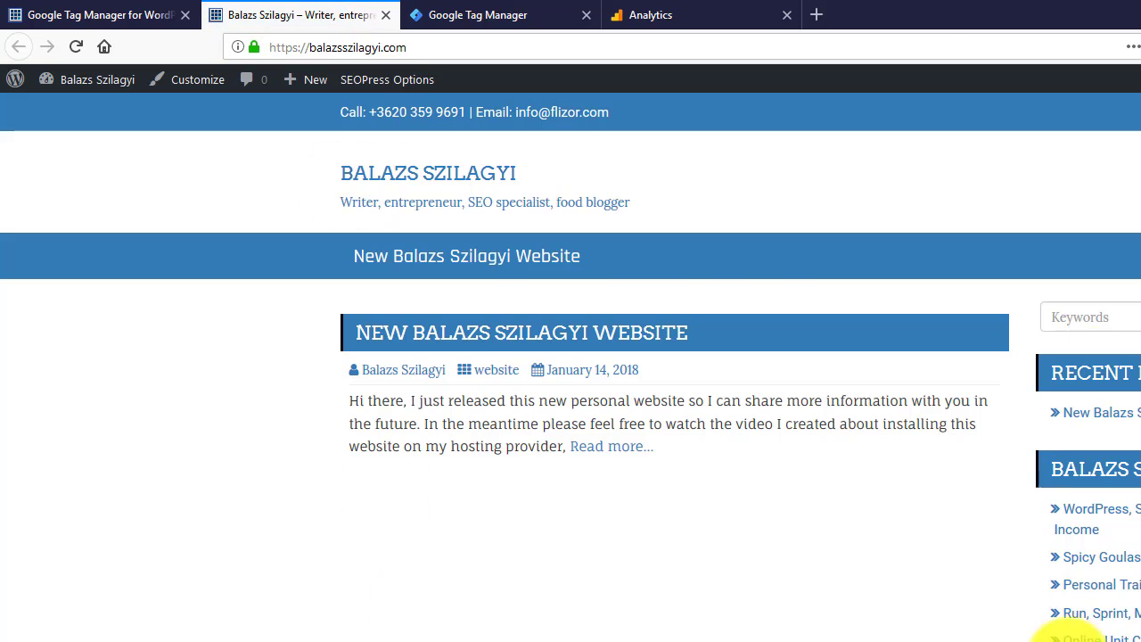
{"action": "left_click", "coordinate": [661, 14]}
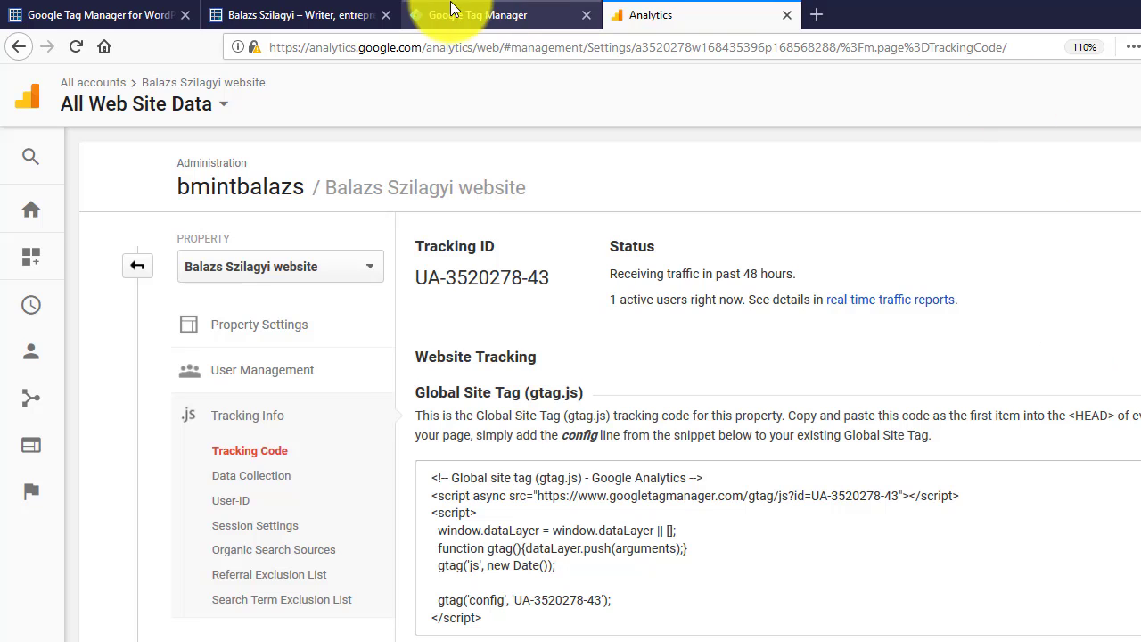
{"action": "left_click", "coordinate": [348, 13]}
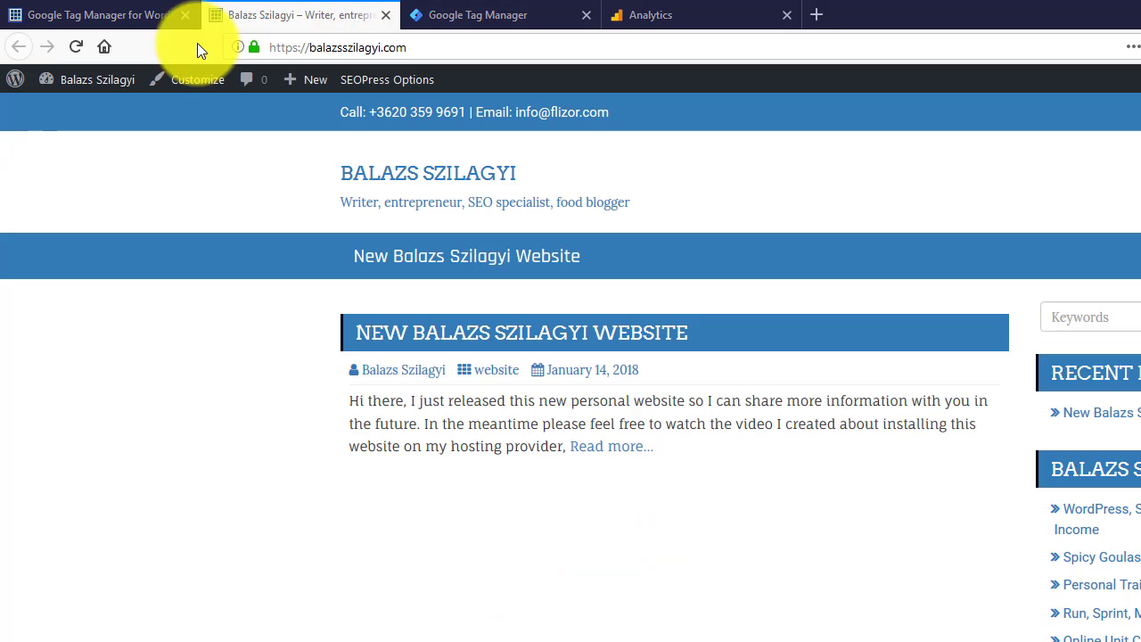
{"action": "left_click", "coordinate": [675, 12]}
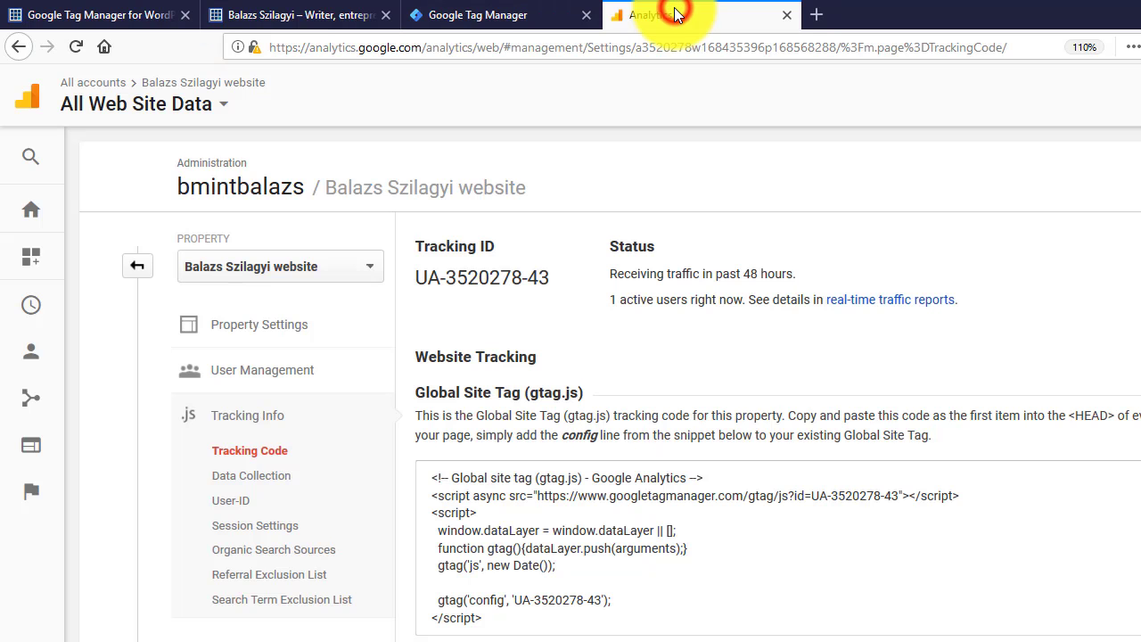
Check the property's available views in the account selector and open the settings of the All Web Site Data view
{"action": "left_click", "coordinate": [221, 107]}
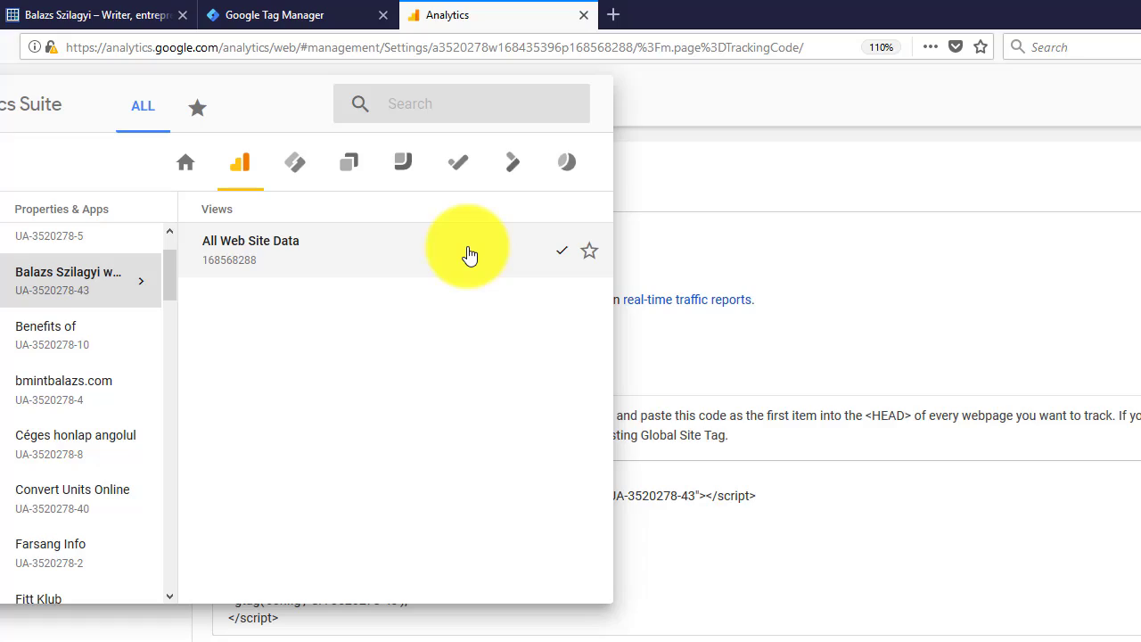
{"action": "left_click", "coordinate": [714, 191]}
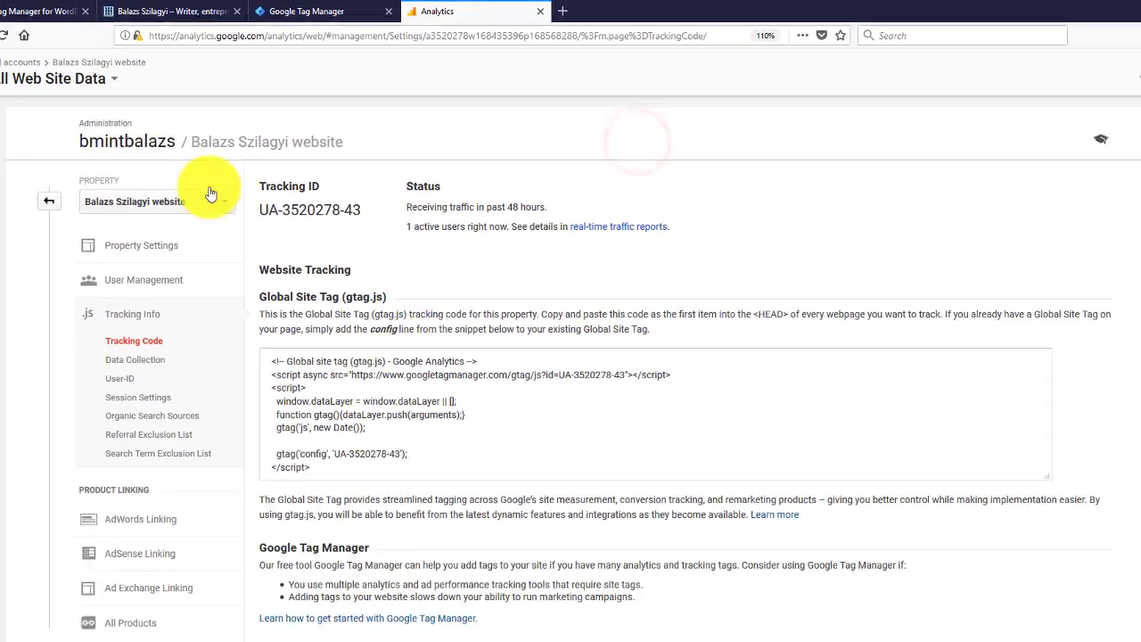
{"action": "left_click", "coordinate": [50, 202]}
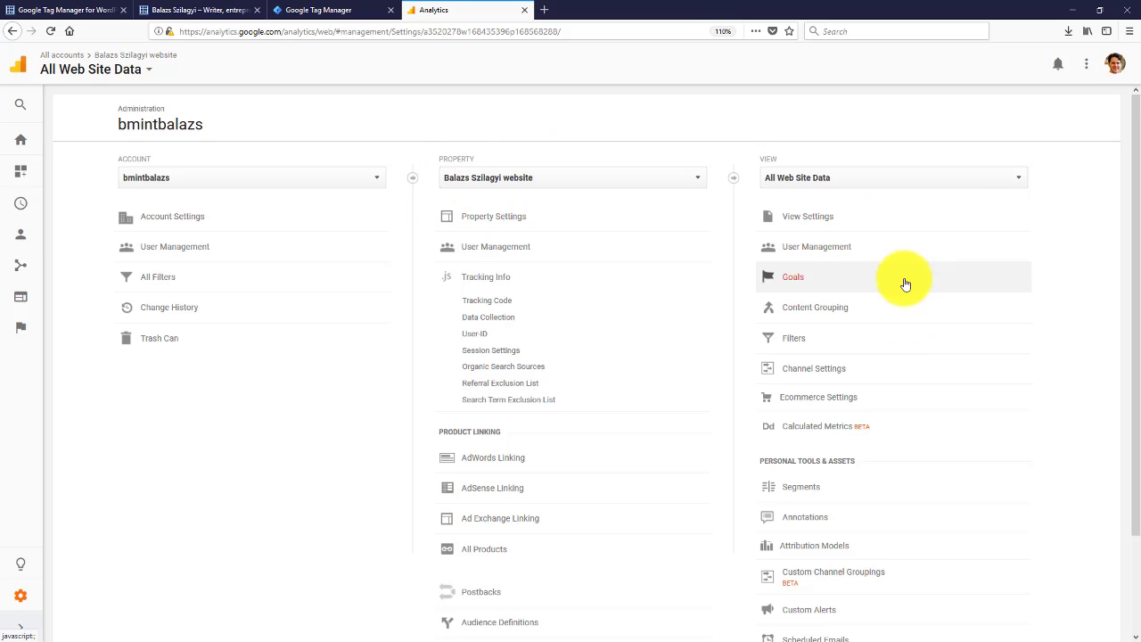
{"action": "left_click", "coordinate": [817, 216]}
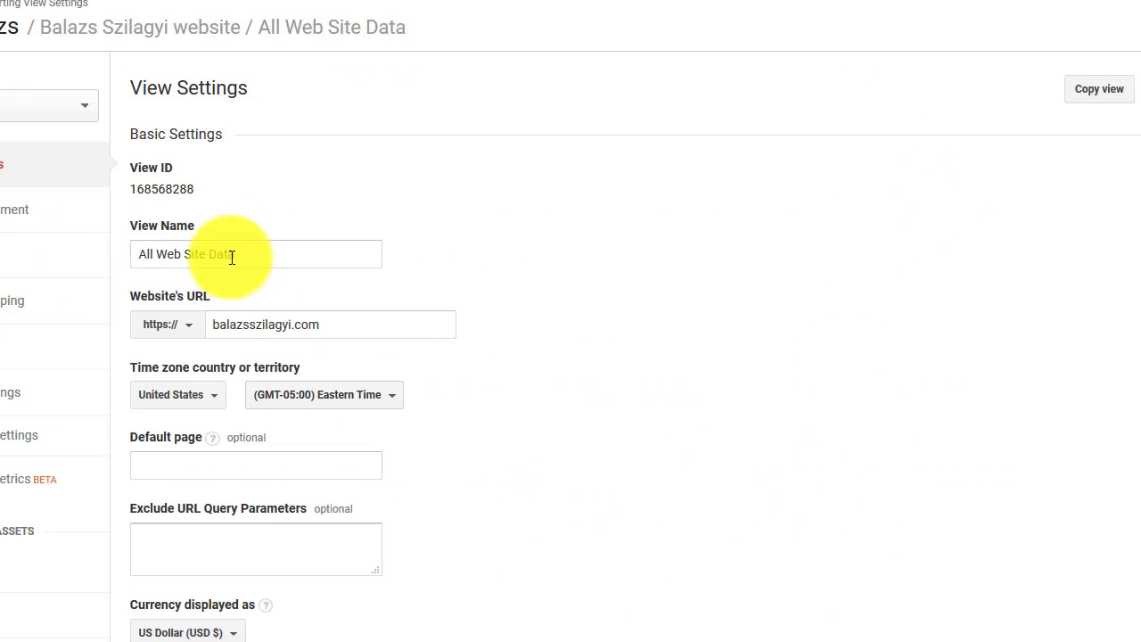
Rename the All Web Site Data view to match the name of the website's property
{"action": "left_click_drag", "start_coordinate": [266, 254], "coordinate": [71, 258]}
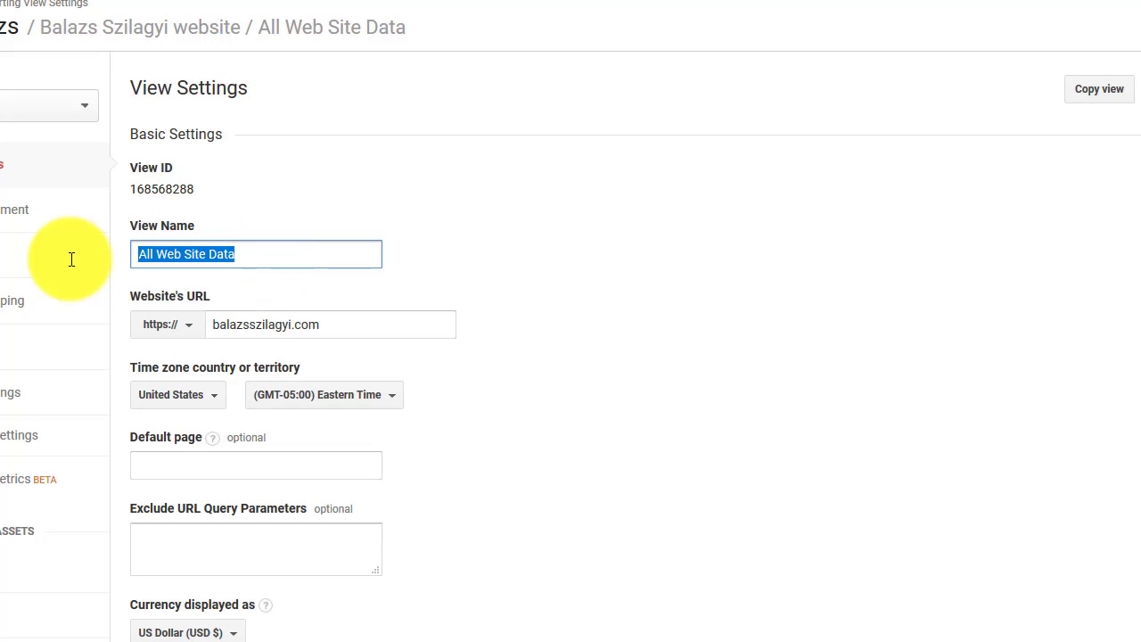
{"action": "type", "text": "Balazs"}
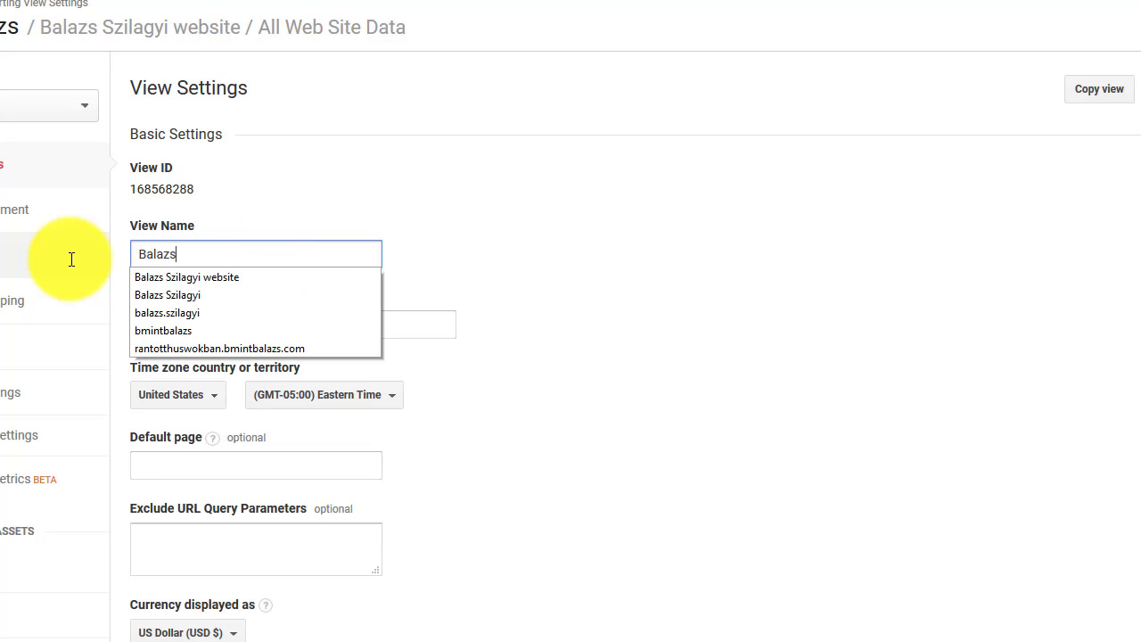
{"action": "key", "text": "Down"}
{"action": "key", "text": "Tab"}
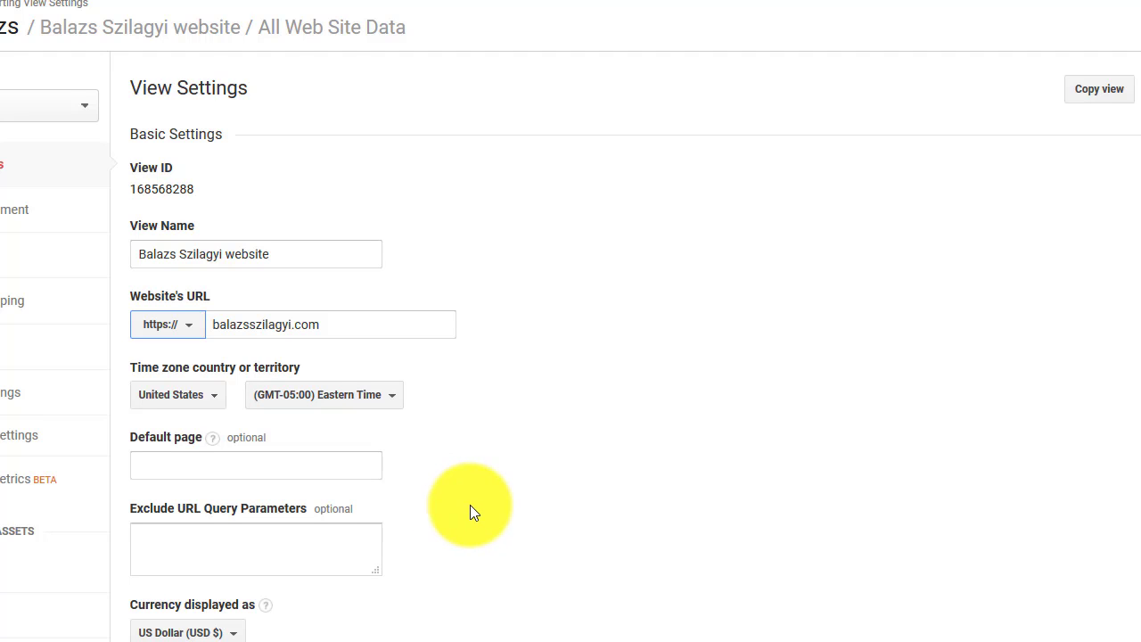
Turn on Site search Tracking for the view and look at the search box on the website's front page
{"action": "scroll", "coordinate": [470, 505], "scroll_direction": "down", "scroll_amount": 3}
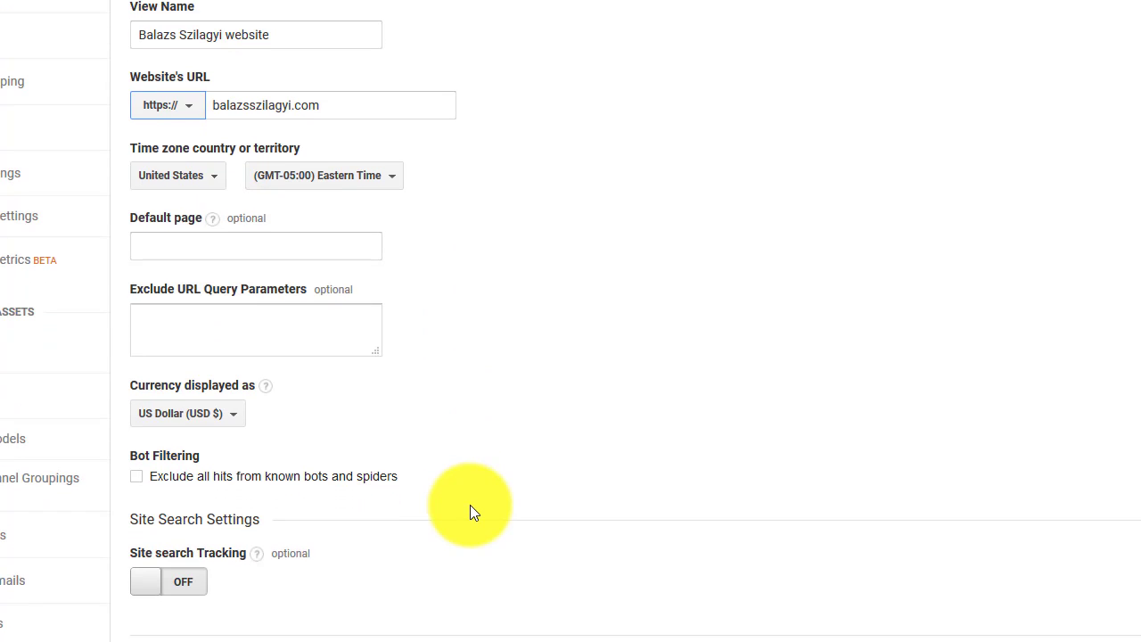
{"action": "left_click", "coordinate": [148, 587]}
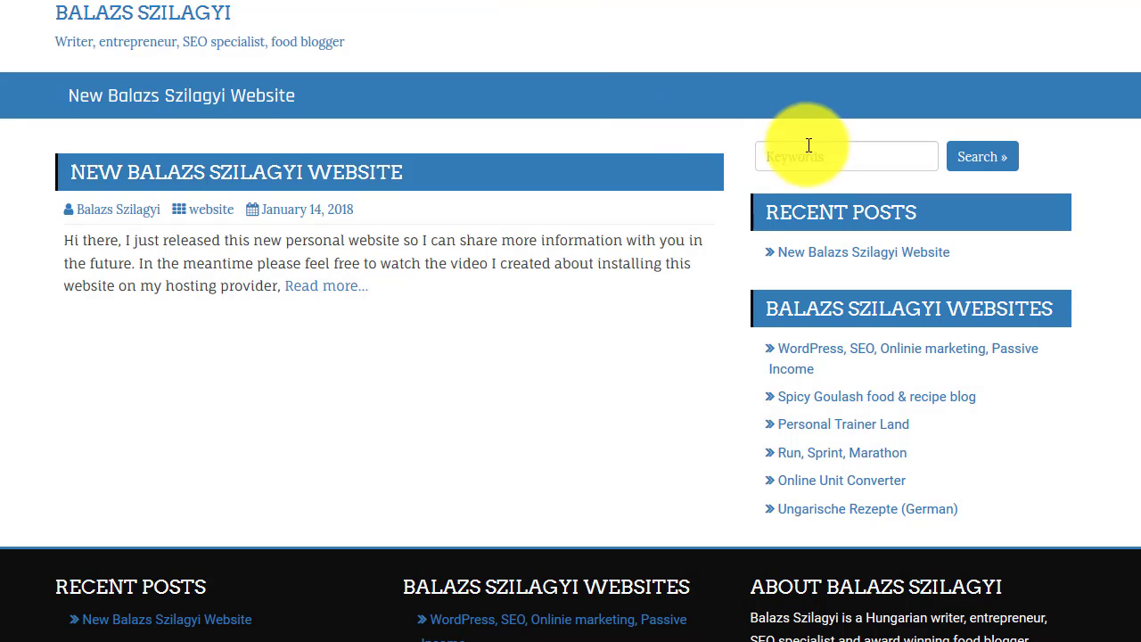
{"action": "left_click", "coordinate": [809, 146]}
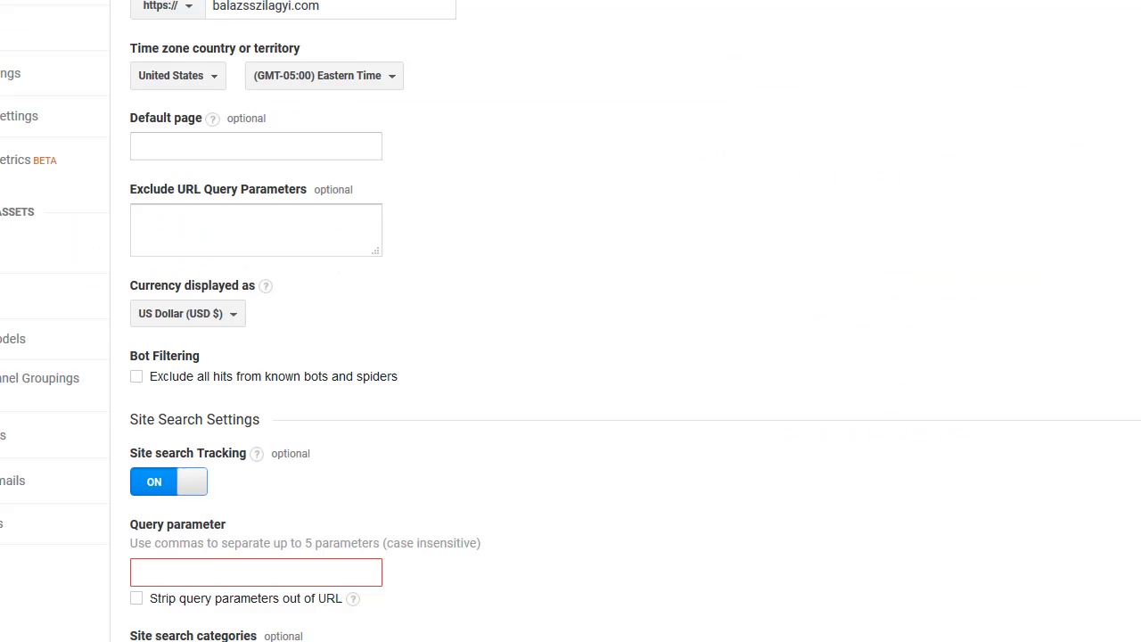
Set the site search query parameter to s and save the view settings
{"action": "scroll", "coordinate": [438, 479], "scroll_direction": "down", "scroll_amount": 1}
{"action": "left_click", "coordinate": [271, 504]}
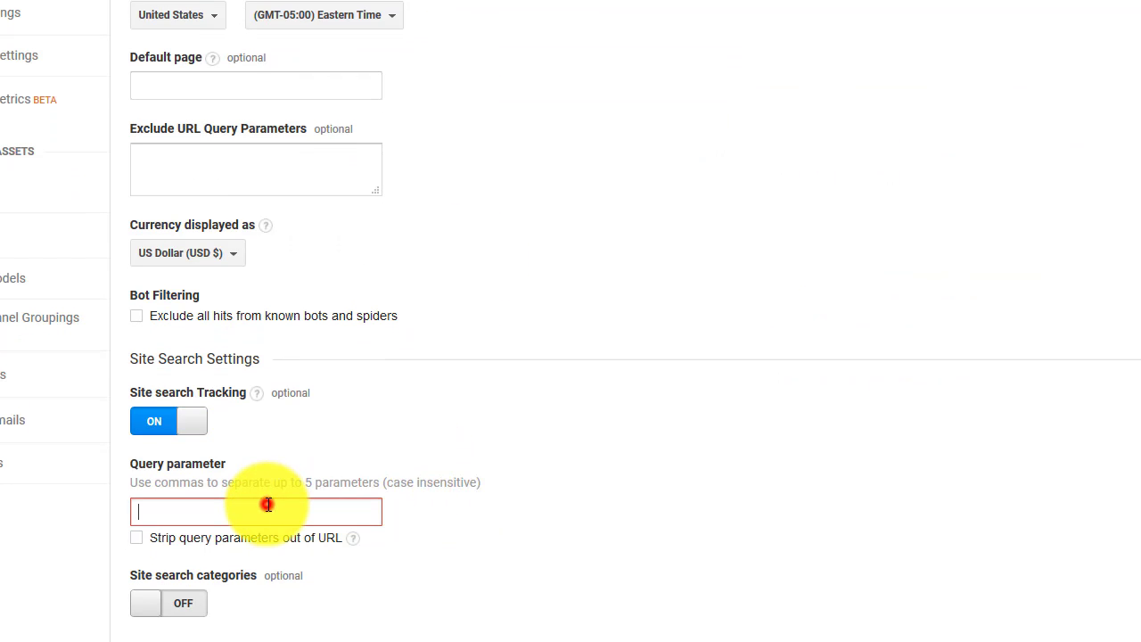
{"action": "type", "text": "s"}
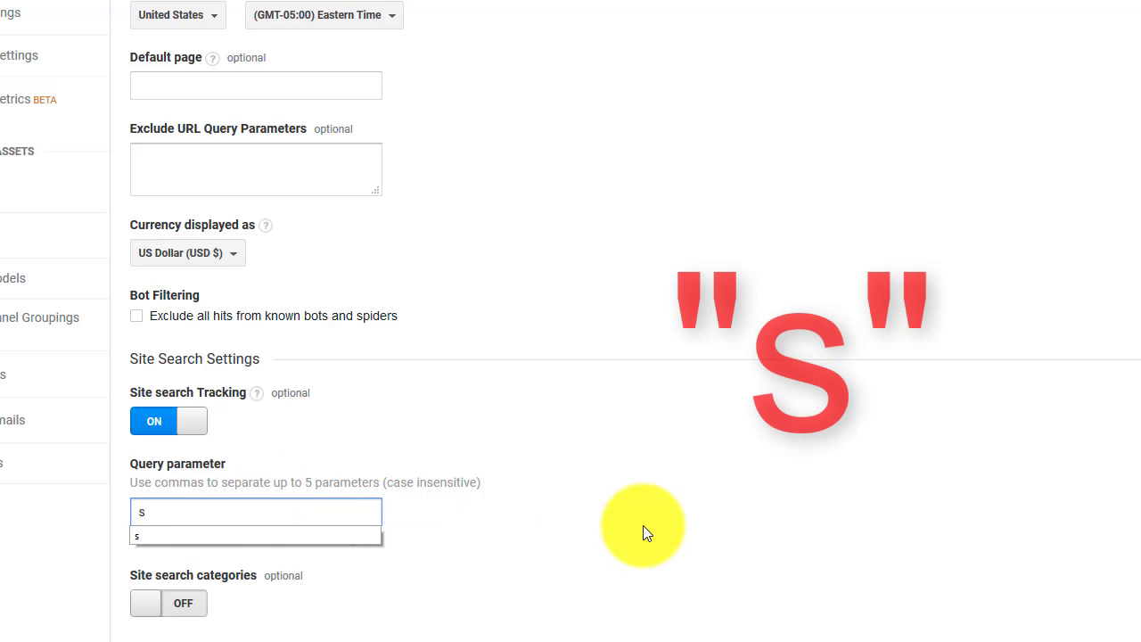
{"action": "left_click", "coordinate": [643, 525]}
{"action": "scroll", "coordinate": [643, 525], "scroll_direction": "down", "scroll_amount": 2}
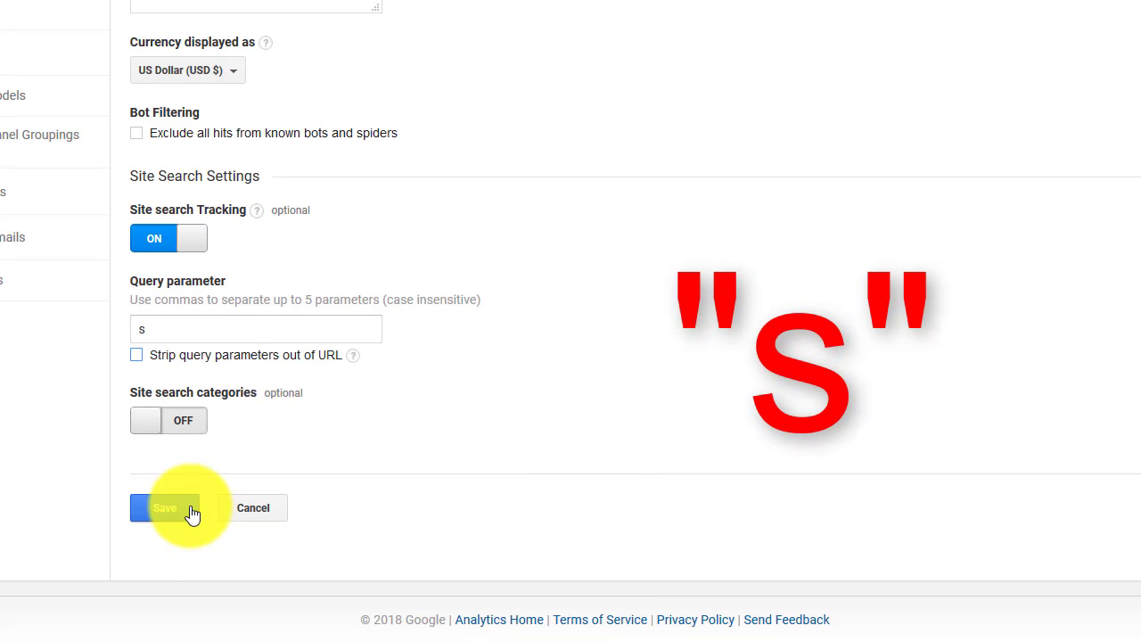
{"action": "left_click", "coordinate": [190, 510]}
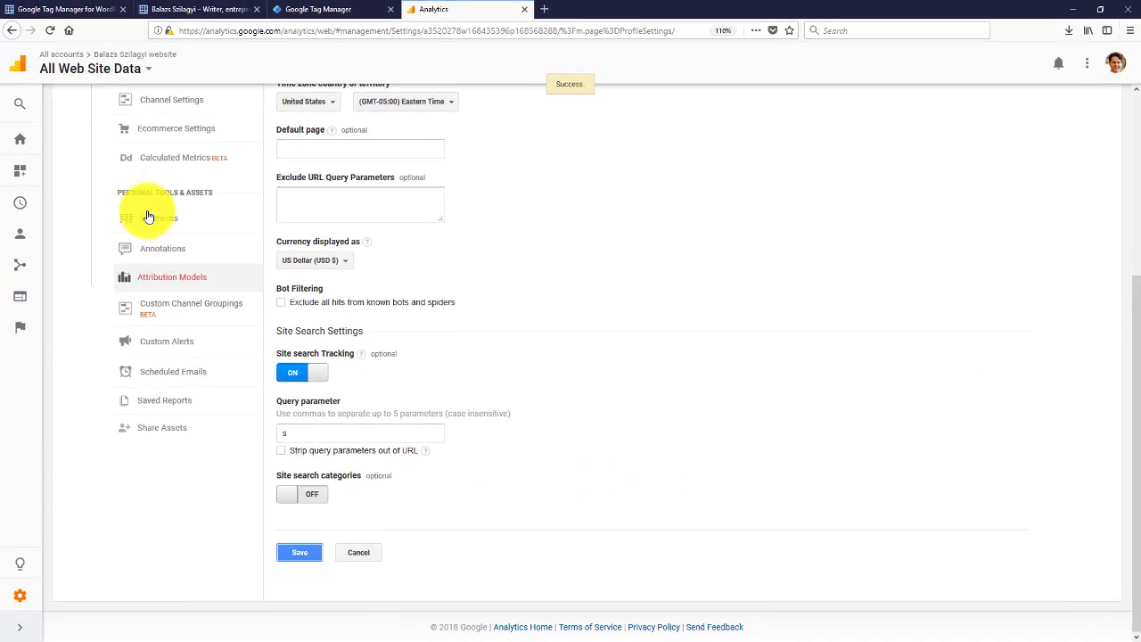
Open the website's latest post and check the active users and top active pages on the Analytics home page
{"action": "left_click", "coordinate": [22, 141]}
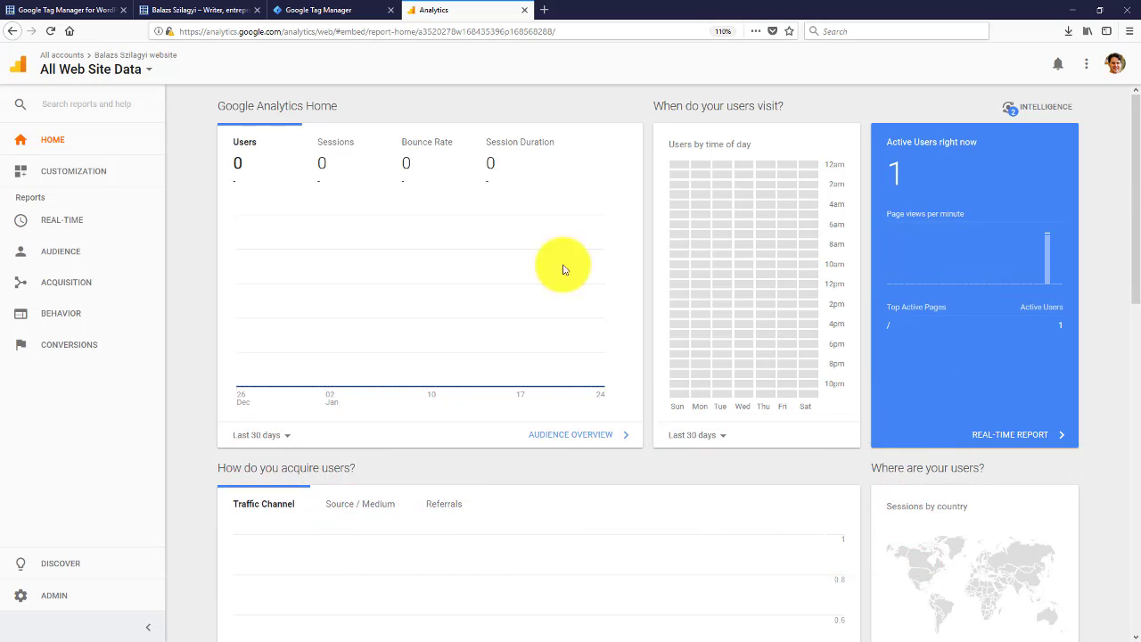
{"action": "left_click", "coordinate": [185, 9]}
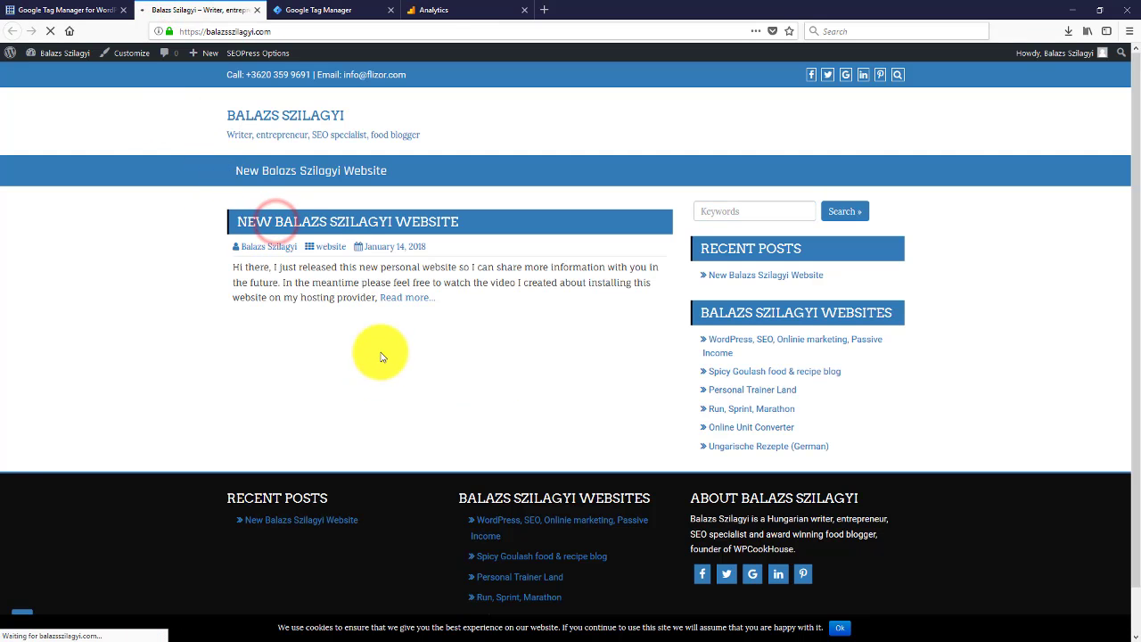
{"action": "left_click", "coordinate": [437, 9]}
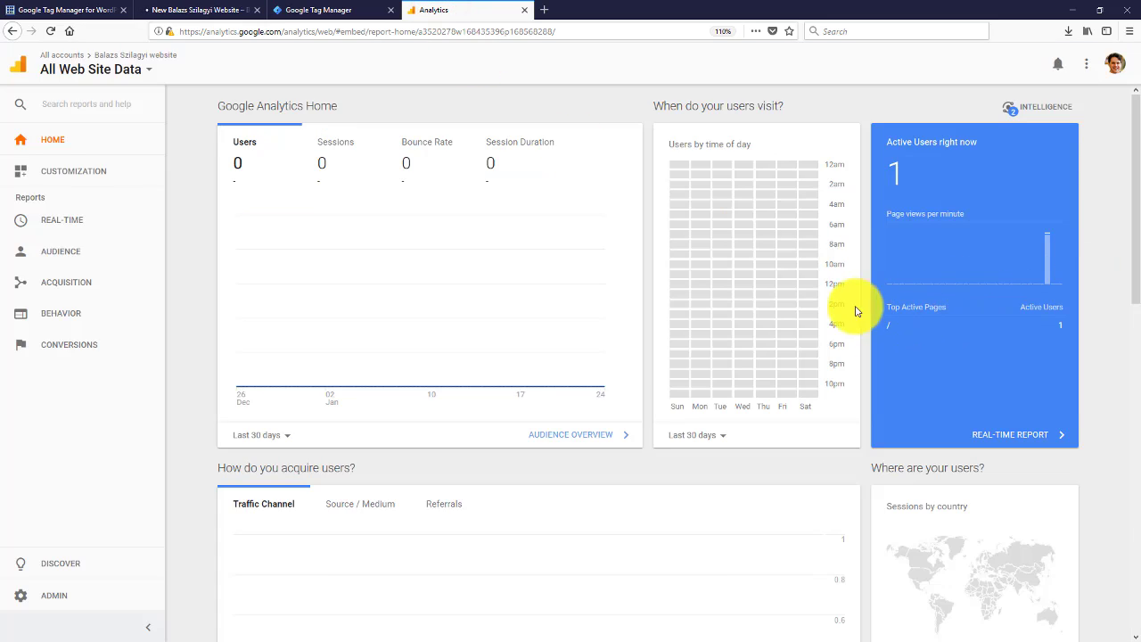